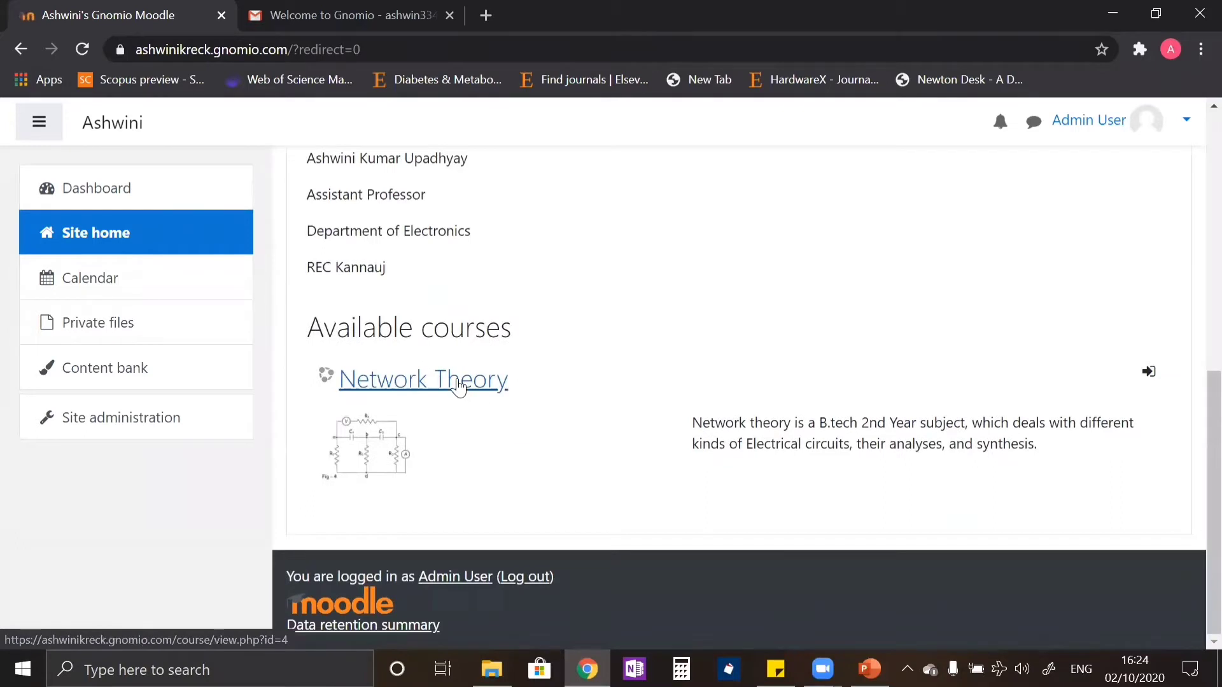
Open the Network Theory course from the available courses and turn editing on.
{"action": "left_click", "coordinate": [458, 386]}
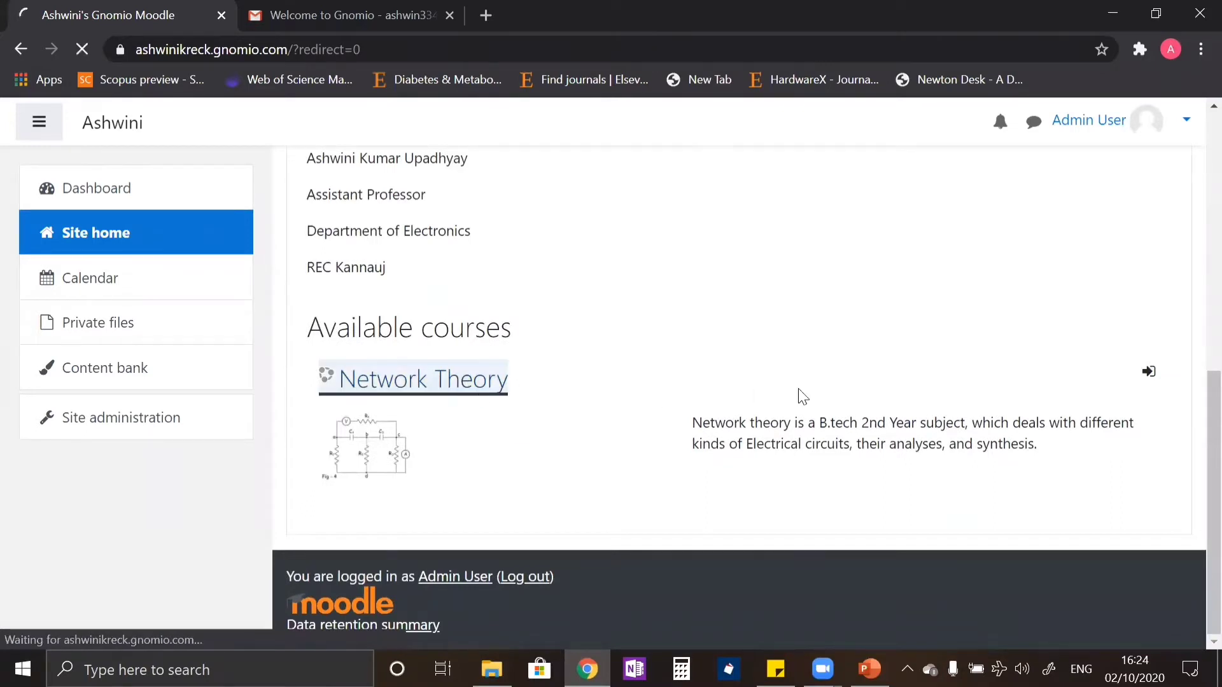
{"action": "scroll", "coordinate": [1013, 424], "scroll_direction": "down", "scroll_amount": 3}
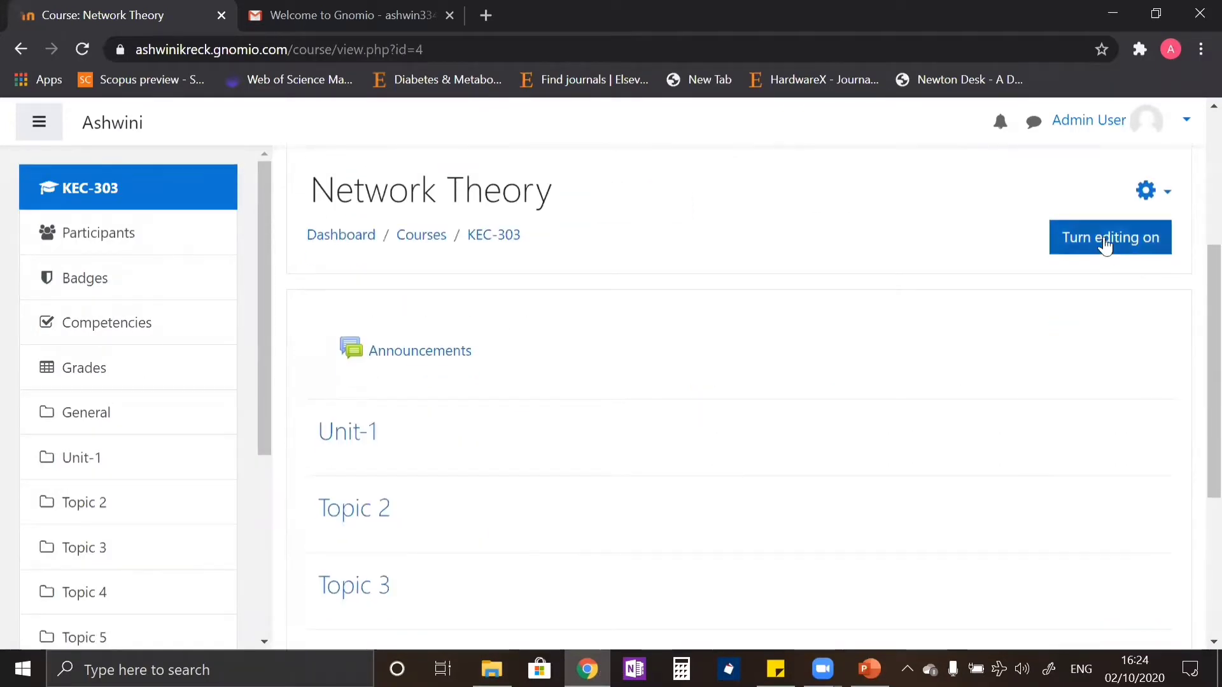
{"action": "left_click", "coordinate": [1105, 245]}
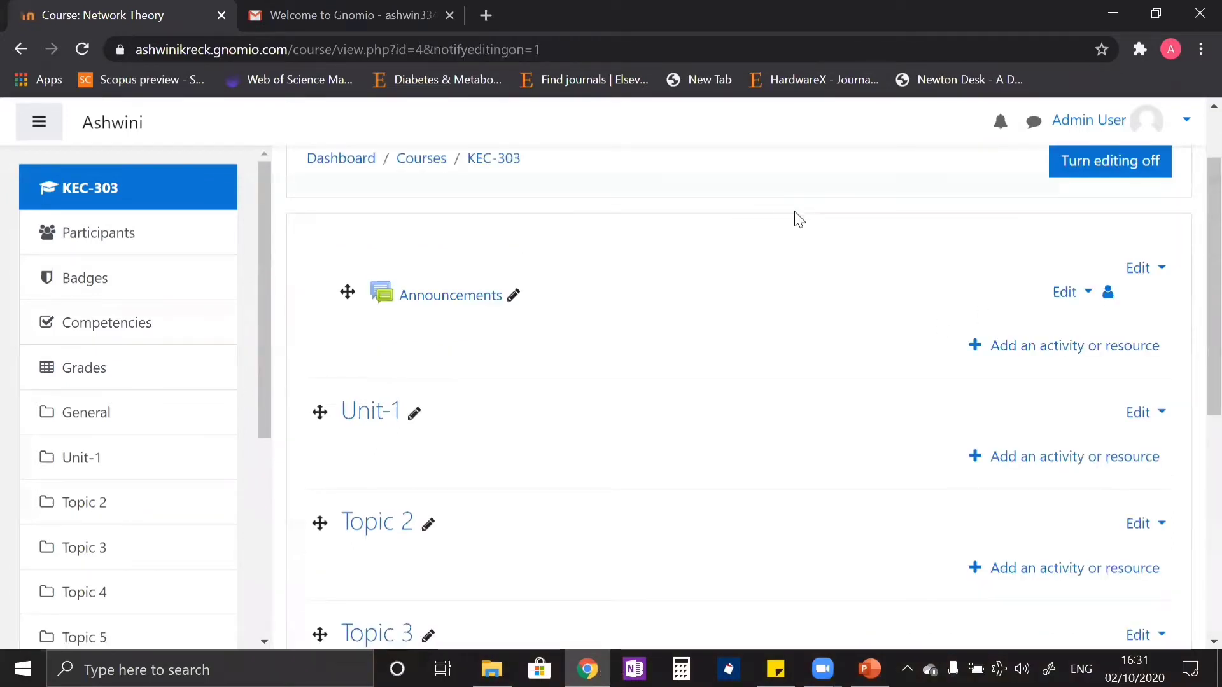
Browse the activities and resources available for the course's general section and start adding a new Assignment.
{"action": "scroll", "coordinate": [802, 284], "scroll_direction": "down", "scroll_amount": 3}
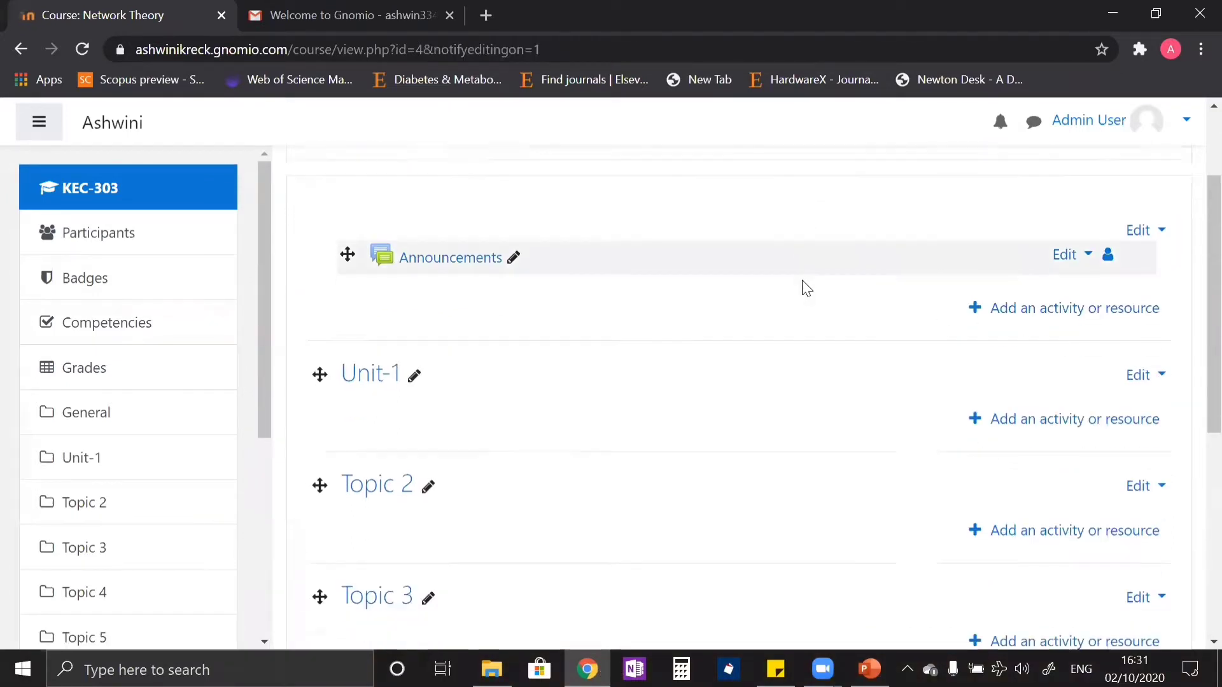
{"action": "scroll", "coordinate": [823, 307], "scroll_direction": "up", "scroll_amount": 3}
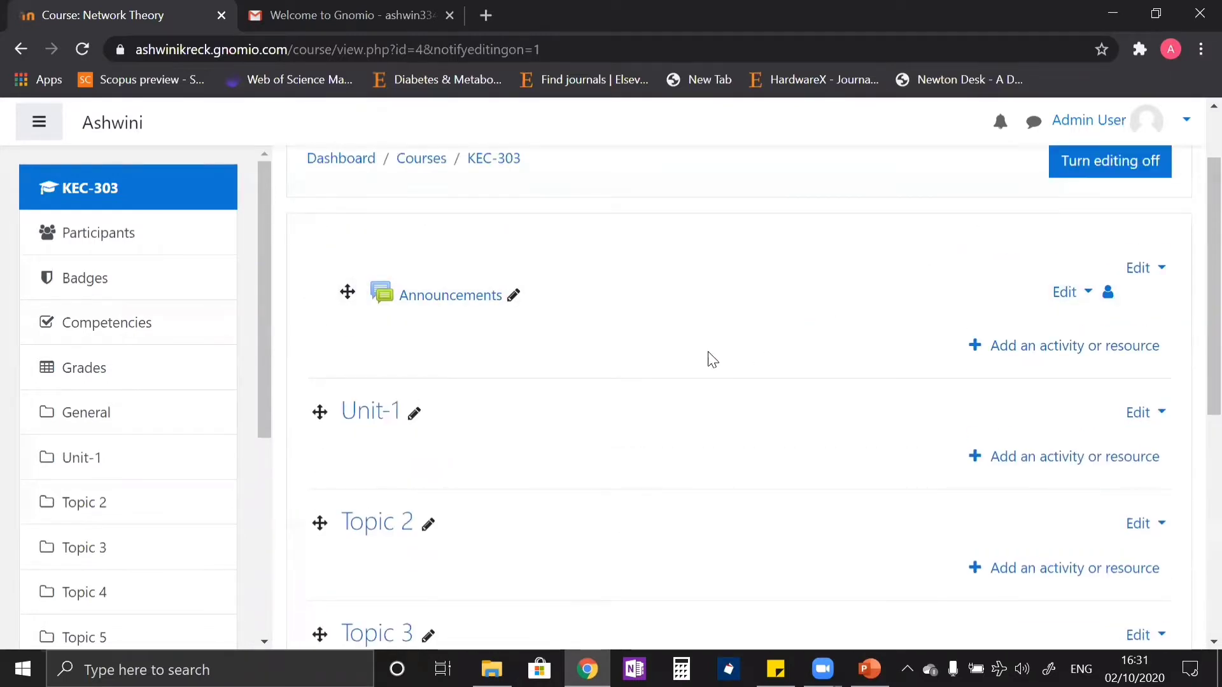
{"action": "scroll", "coordinate": [725, 354], "scroll_direction": "down", "scroll_amount": 2}
{"action": "scroll", "coordinate": [730, 358], "scroll_direction": "up", "scroll_amount": 1}
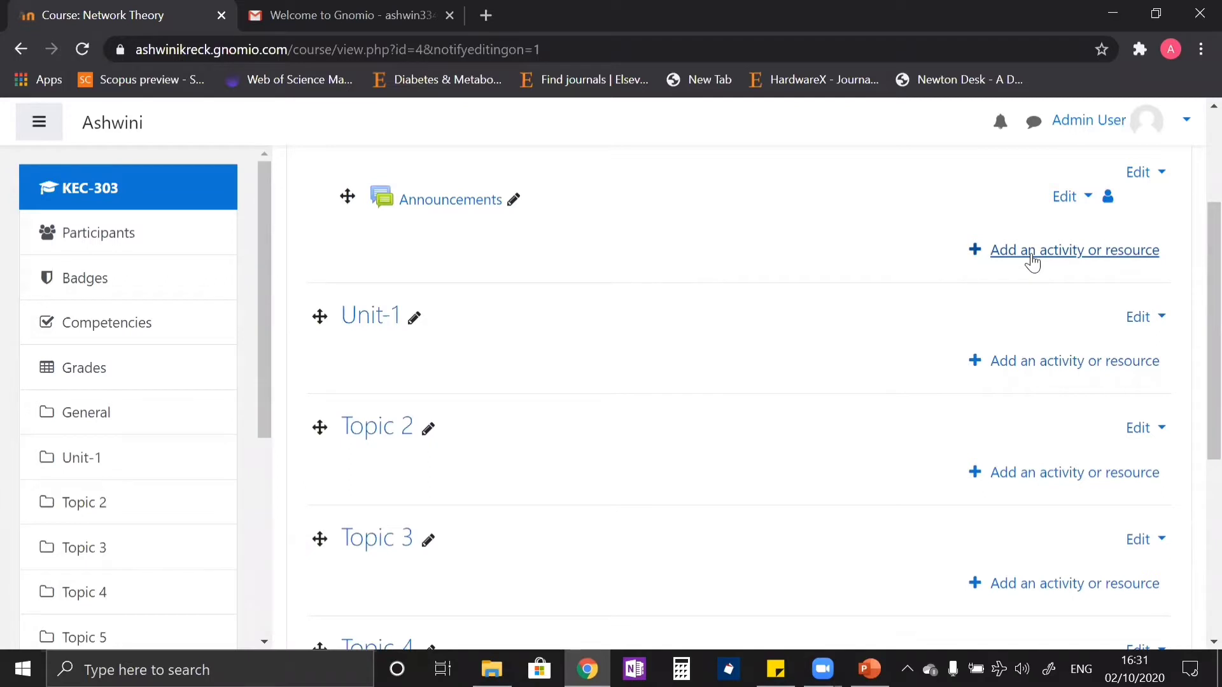
{"action": "left_click", "coordinate": [1031, 254]}
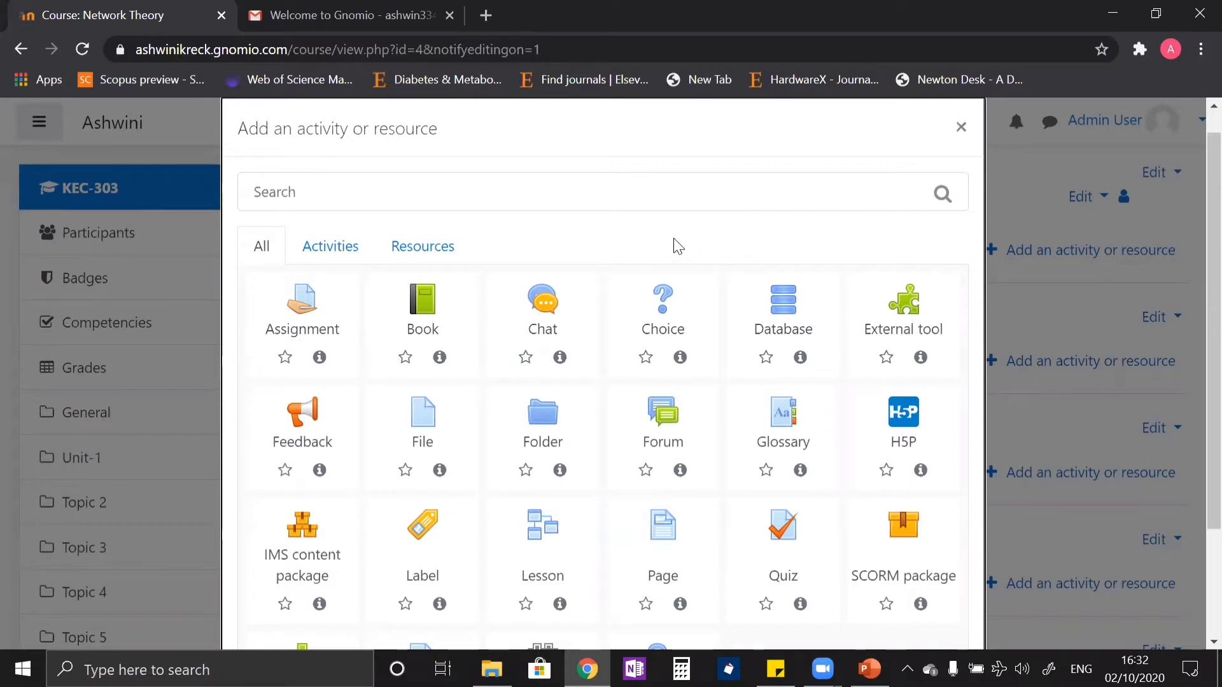
{"action": "left_click", "coordinate": [342, 254]}
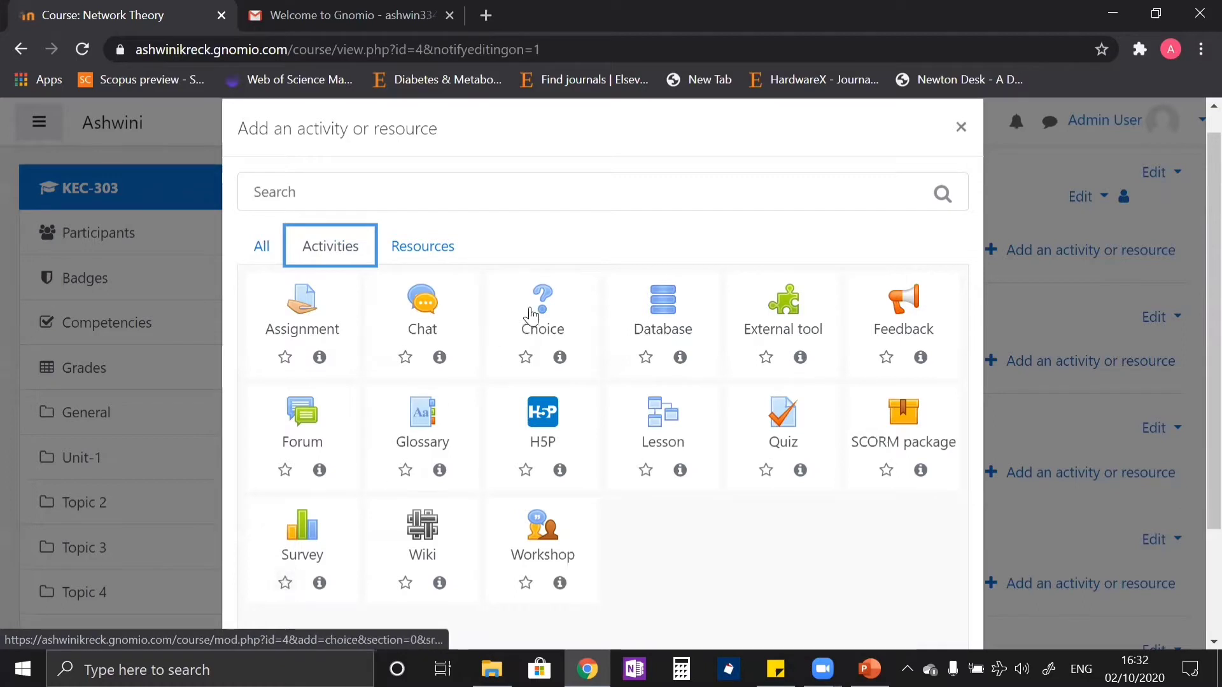
{"action": "left_click", "coordinate": [423, 246]}
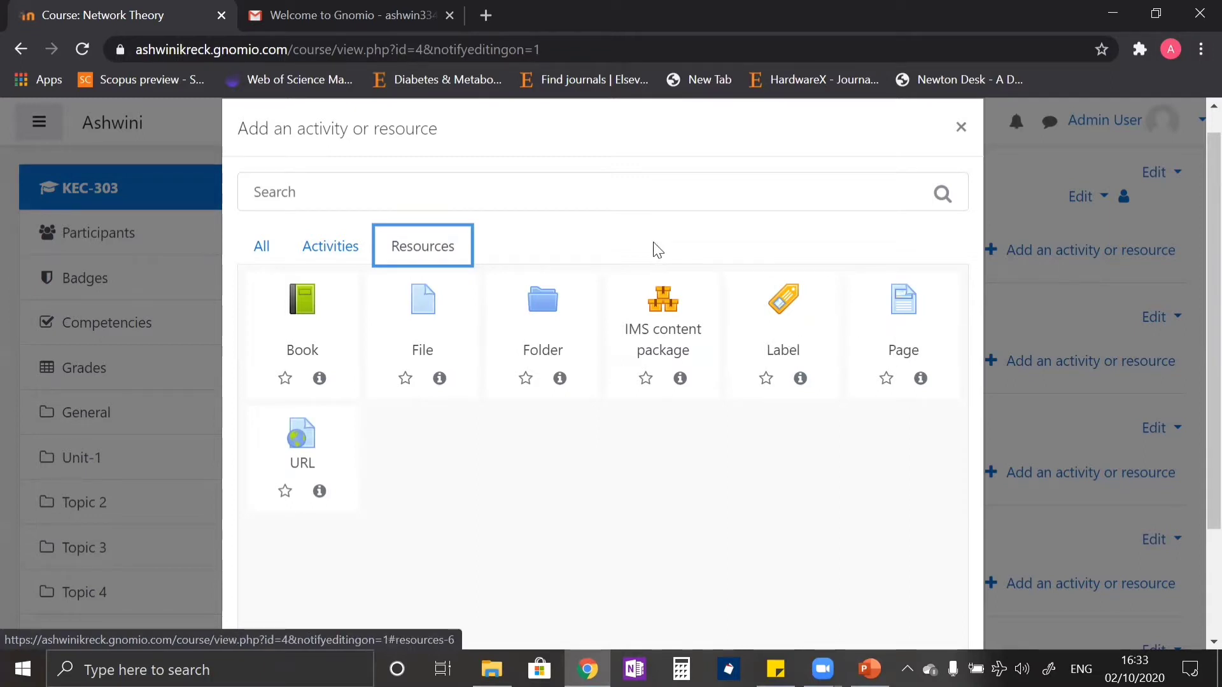
{"action": "left_click", "coordinate": [330, 246]}
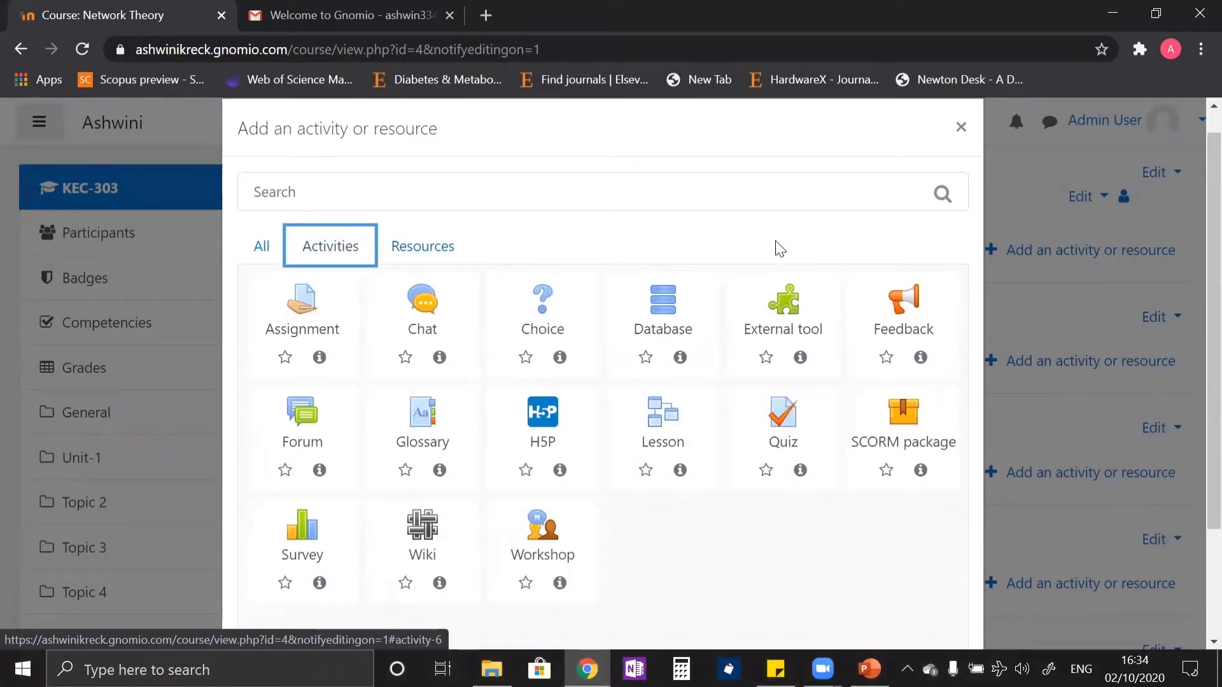
{"action": "left_click", "coordinate": [306, 316]}
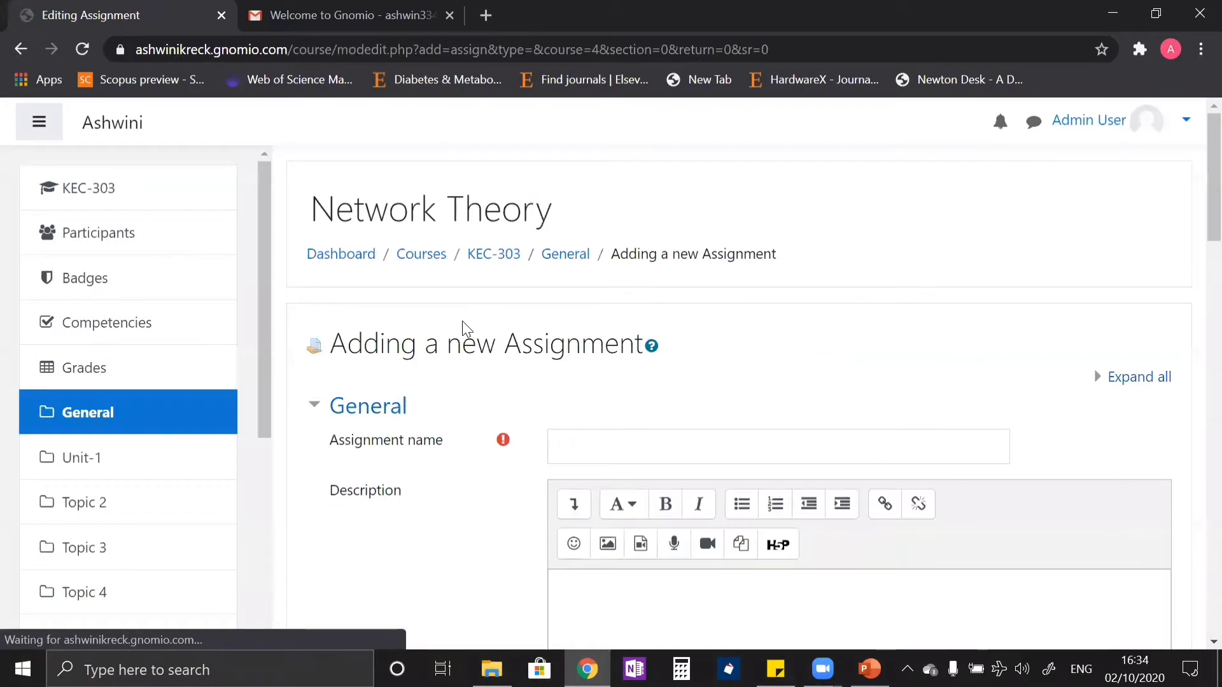
Examine the new assignment form's general, availability, submission type and remaining settings down to its save options.
{"action": "scroll", "coordinate": [463, 321], "scroll_direction": "down", "scroll_amount": 3}
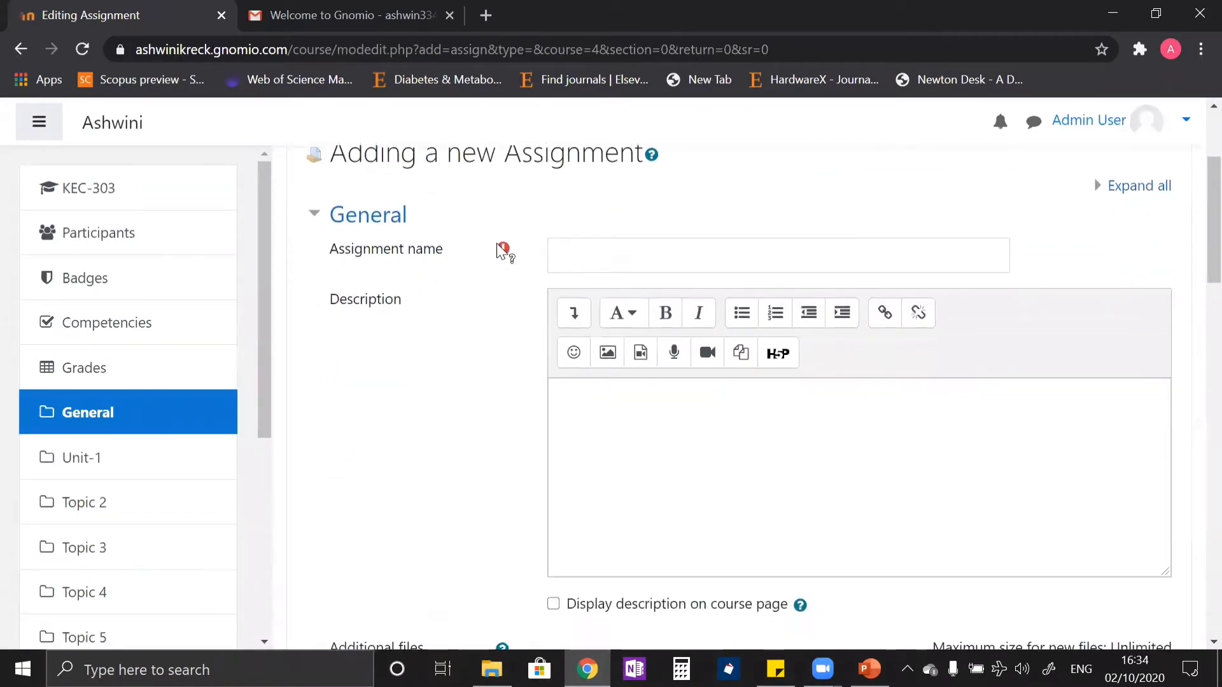
{"action": "scroll", "coordinate": [643, 290], "scroll_direction": "down", "scroll_amount": 3}
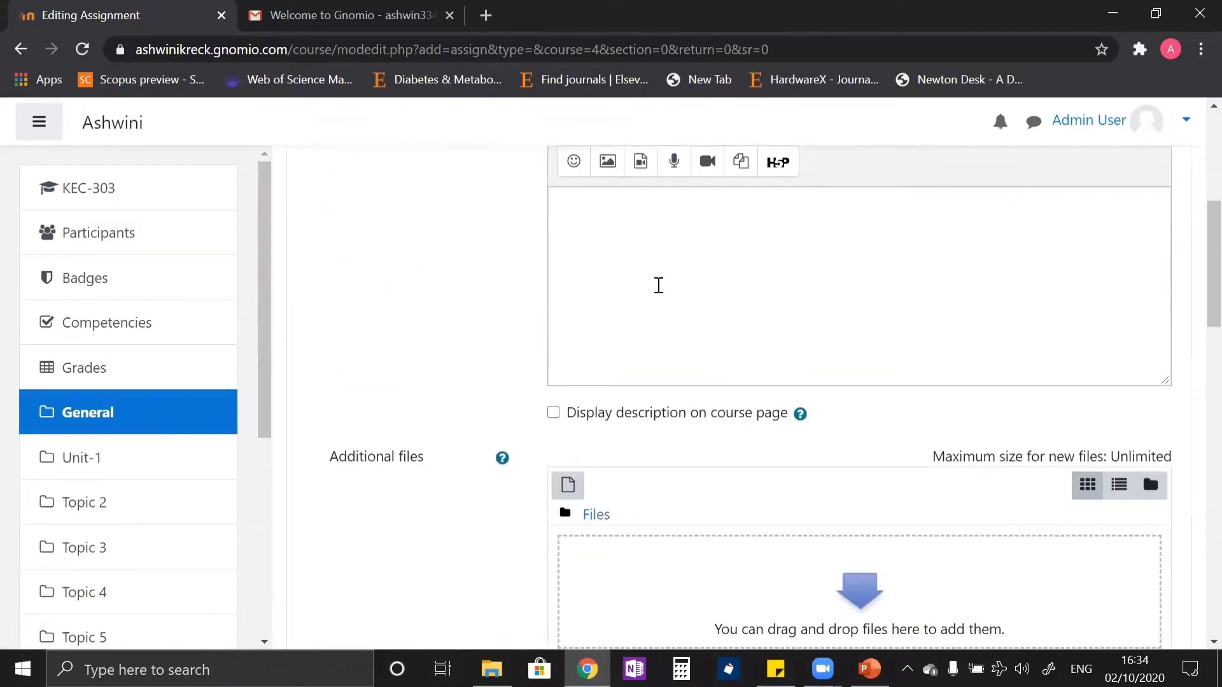
{"action": "scroll", "coordinate": [636, 312], "scroll_direction": "down", "scroll_amount": 3}
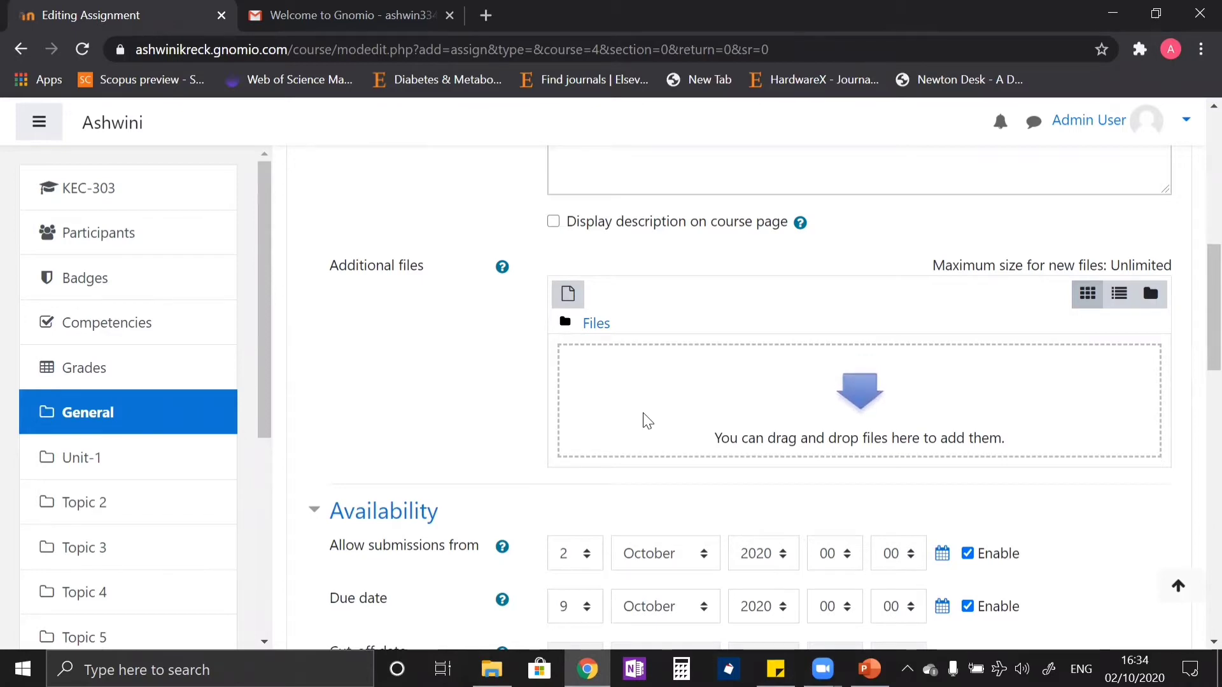
{"action": "scroll", "coordinate": [648, 422], "scroll_direction": "down", "scroll_amount": 3}
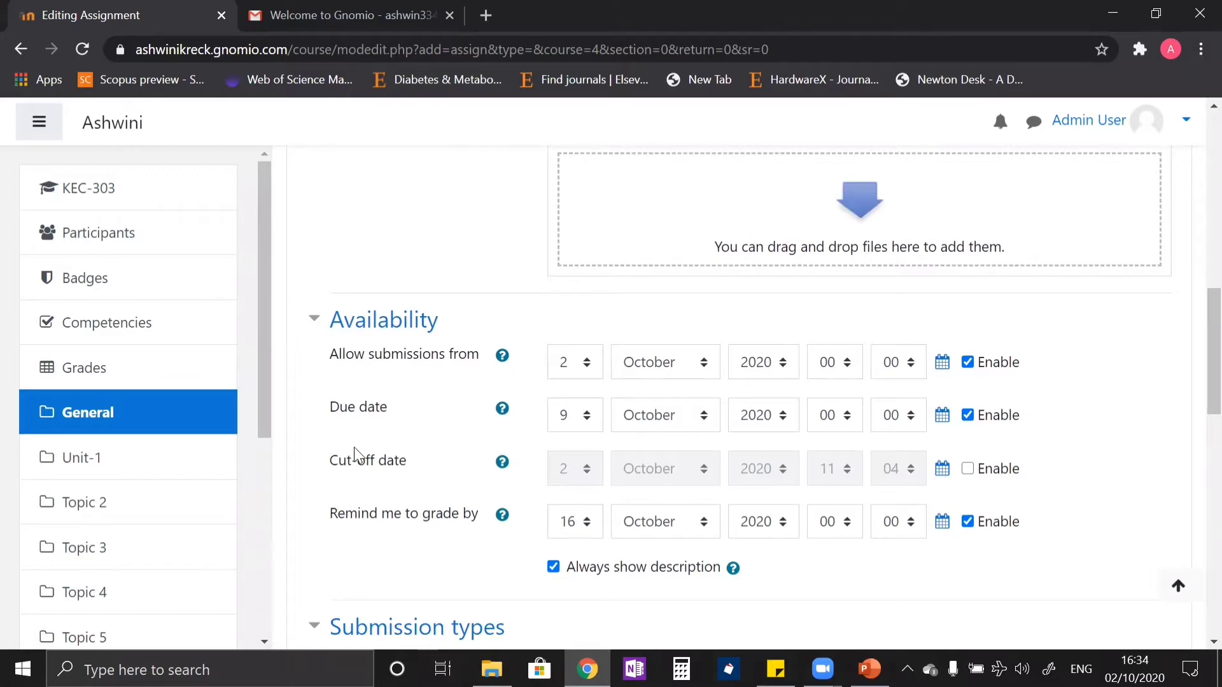
{"action": "scroll", "coordinate": [355, 454], "scroll_direction": "down", "scroll_amount": 8}
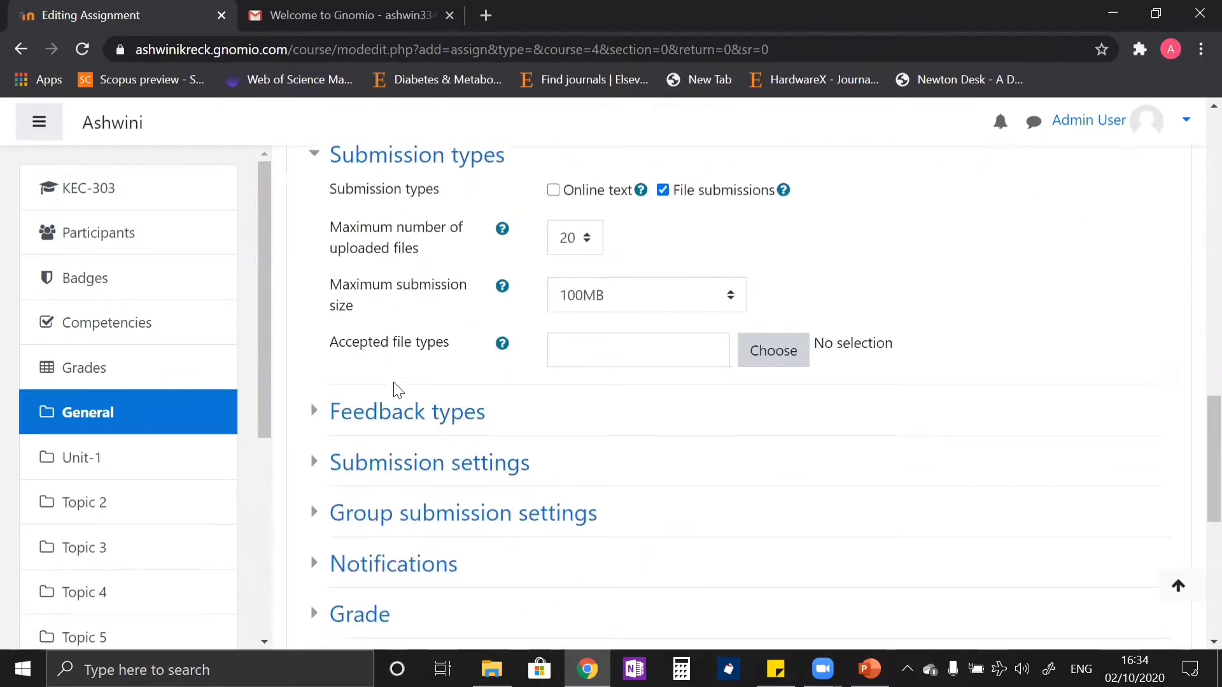
{"action": "scroll", "coordinate": [445, 343], "scroll_direction": "up", "scroll_amount": 2}
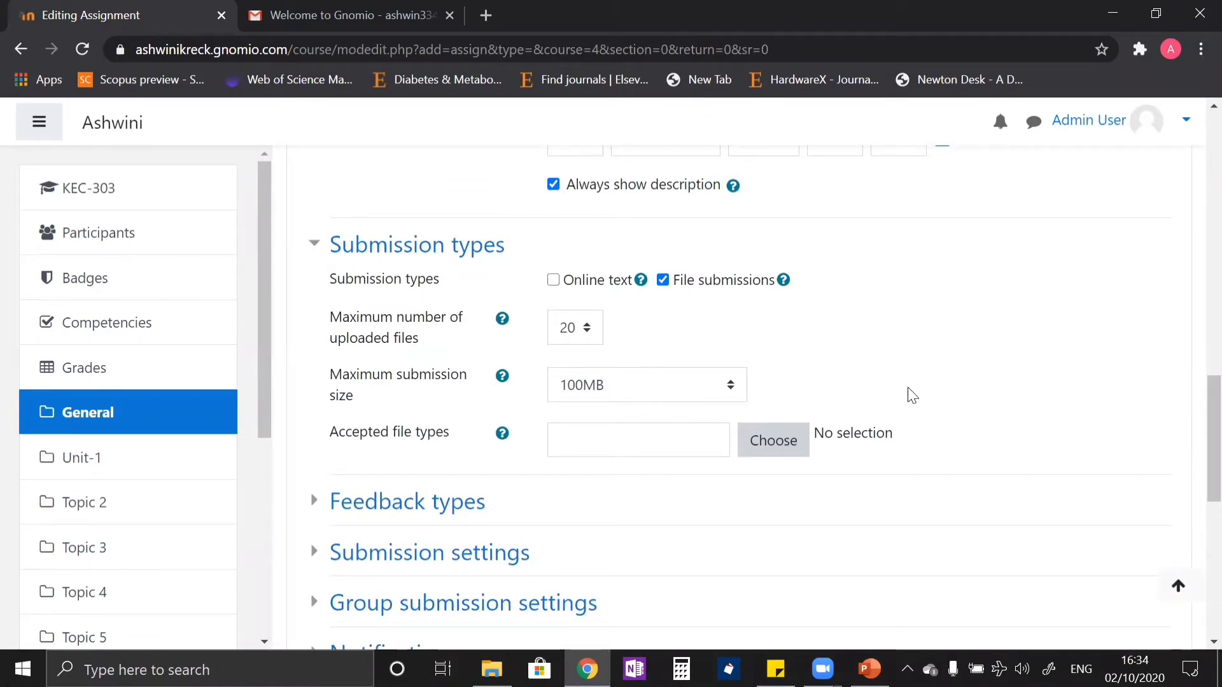
{"action": "scroll", "coordinate": [420, 331], "scroll_direction": "down", "scroll_amount": 5}
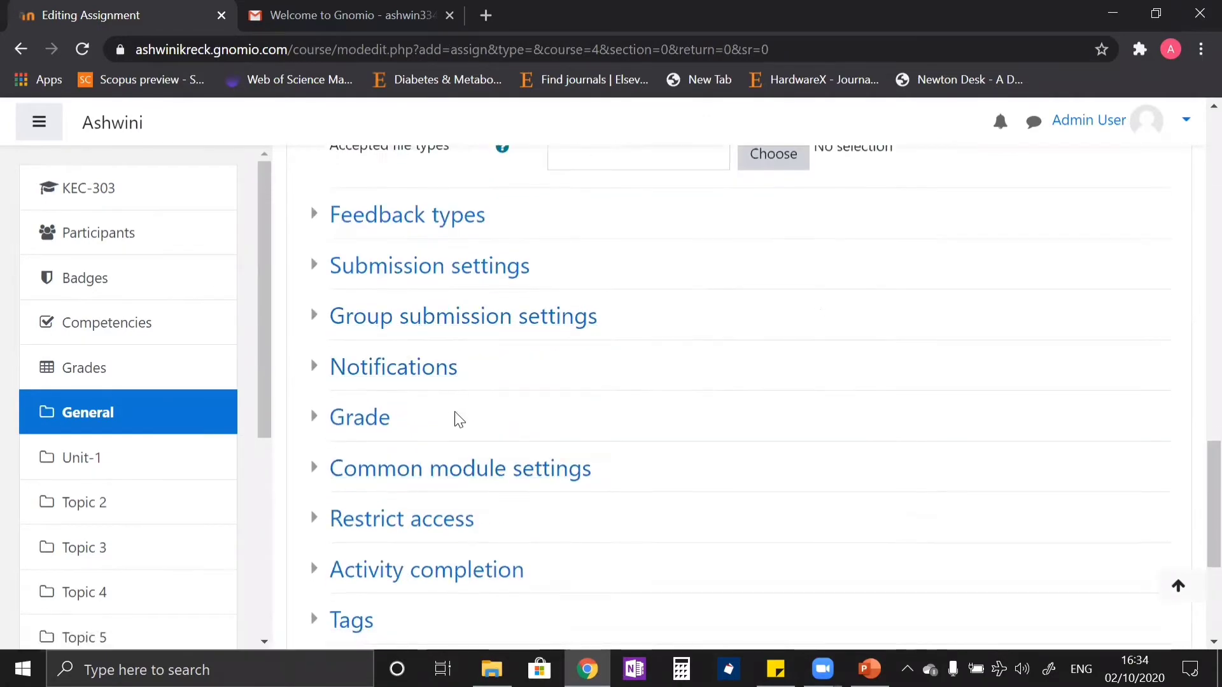
{"action": "scroll", "coordinate": [458, 418], "scroll_direction": "down", "scroll_amount": 3}
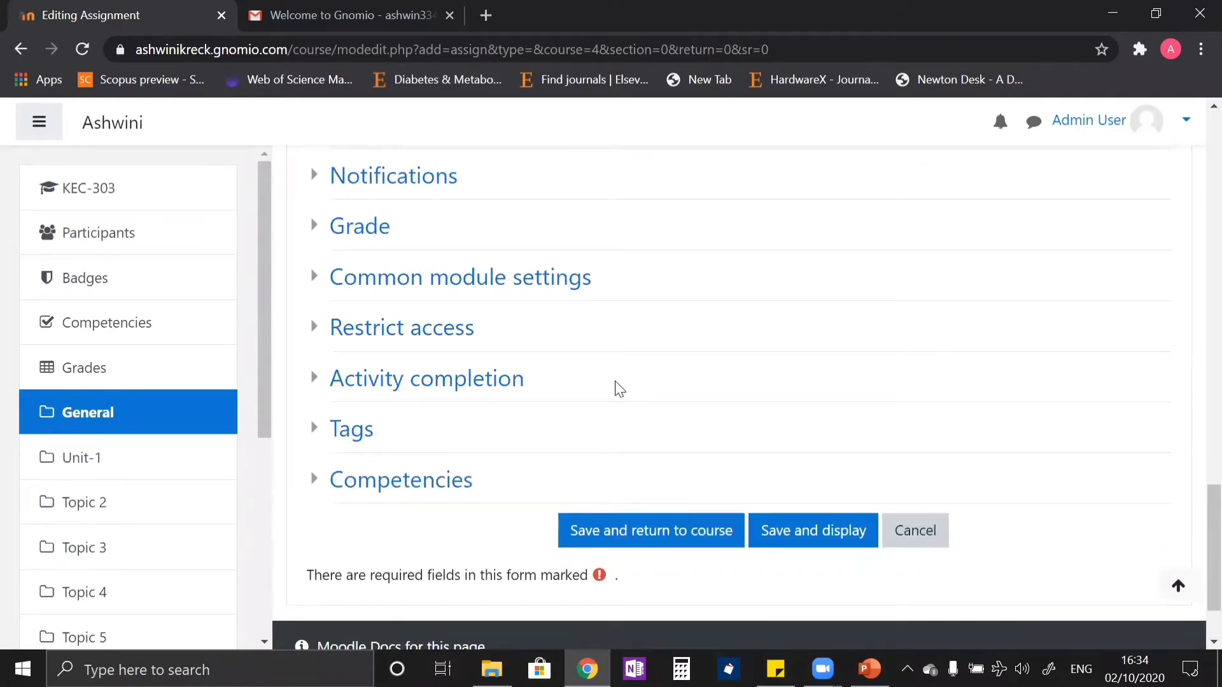
{"action": "left_click", "coordinate": [806, 531]}
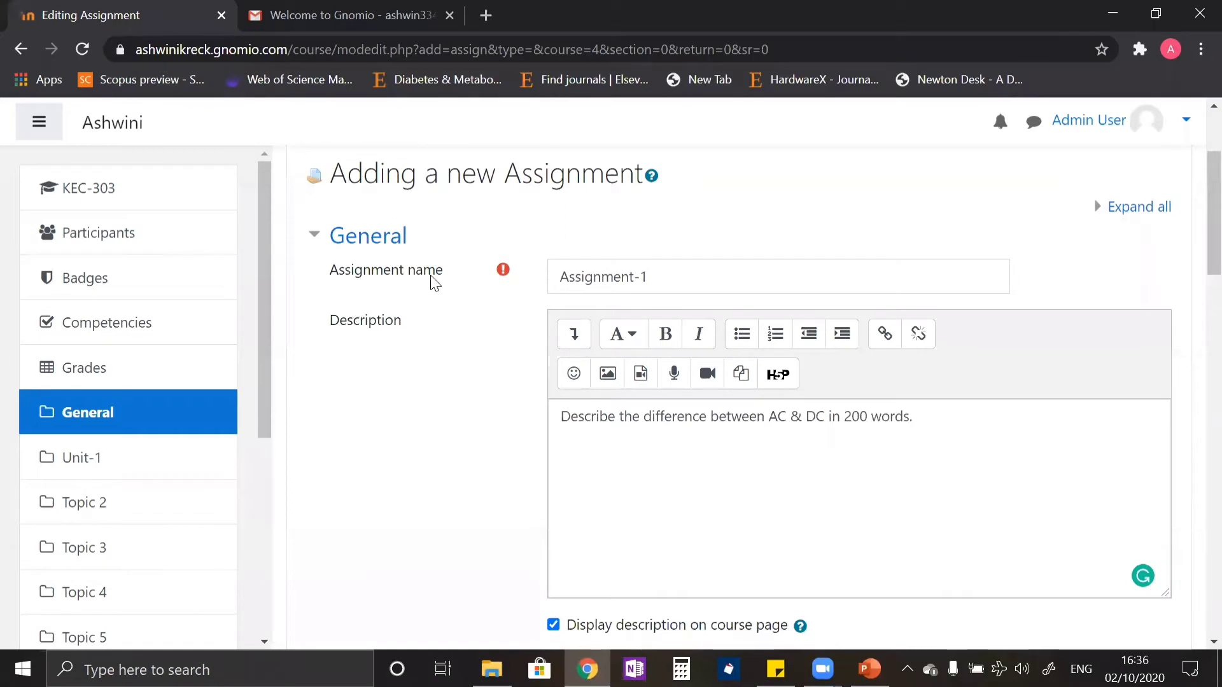
Review the completed Assignment-1 form, save and display it, and return to the KEC-303 course page.
{"action": "scroll", "coordinate": [702, 435], "scroll_direction": "down", "scroll_amount": 1}
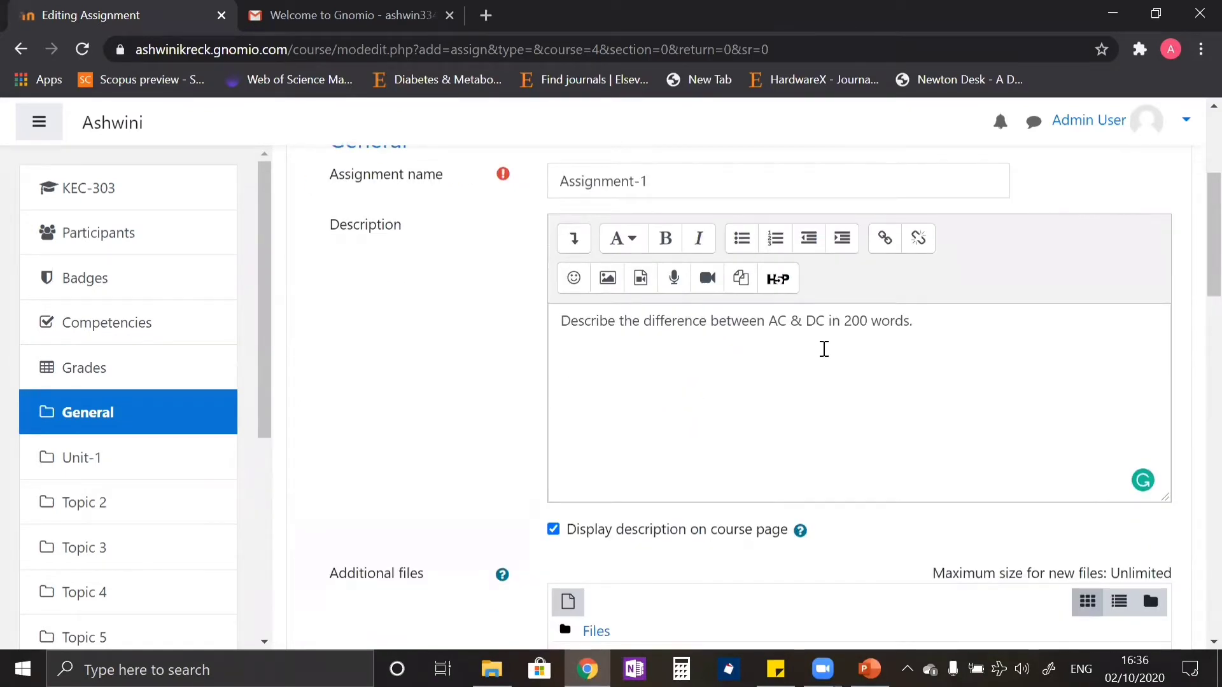
{"action": "scroll", "coordinate": [910, 357], "scroll_direction": "down", "scroll_amount": 5}
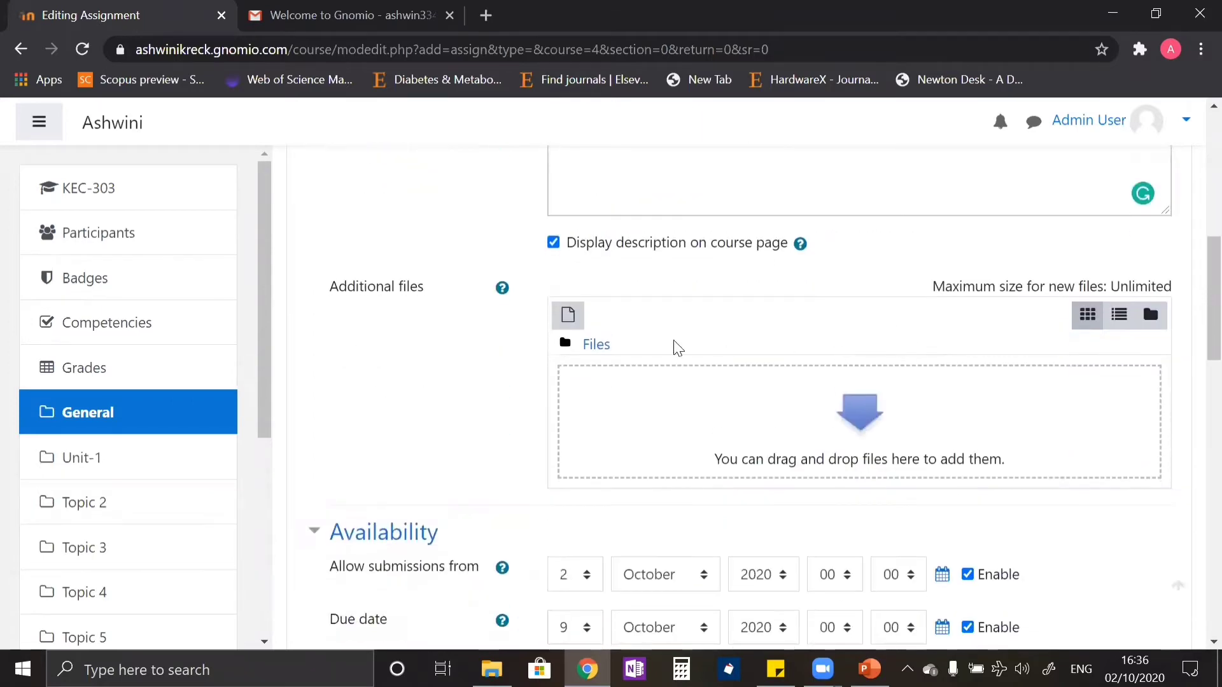
{"action": "scroll", "coordinate": [693, 319], "scroll_direction": "down", "scroll_amount": 1}
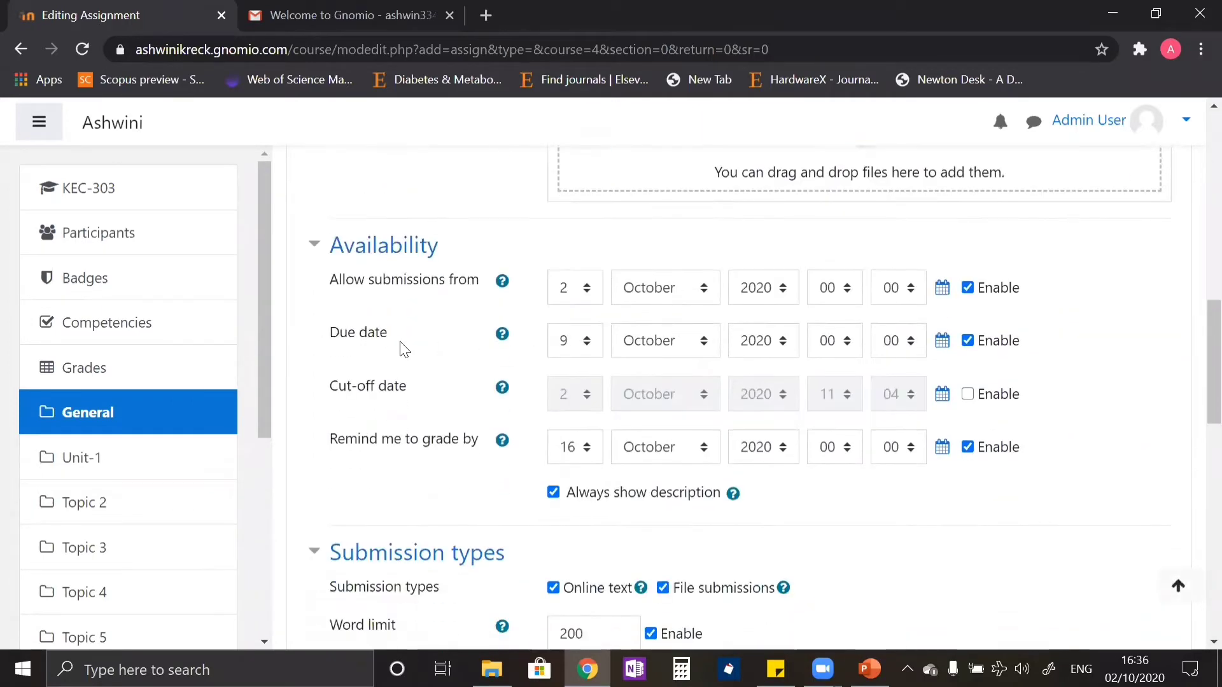
{"action": "scroll", "coordinate": [448, 373], "scroll_direction": "down", "scroll_amount": 3}
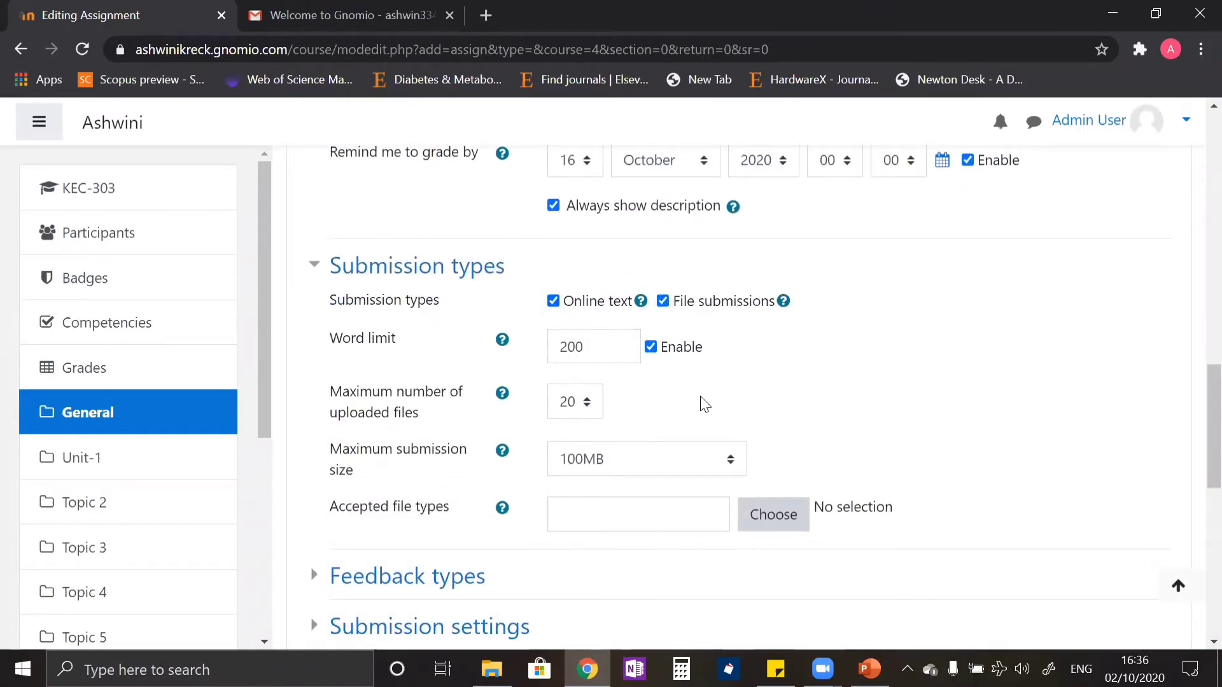
{"action": "scroll", "coordinate": [713, 407], "scroll_direction": "down", "scroll_amount": 8}
{"action": "left_click", "coordinate": [810, 430]}
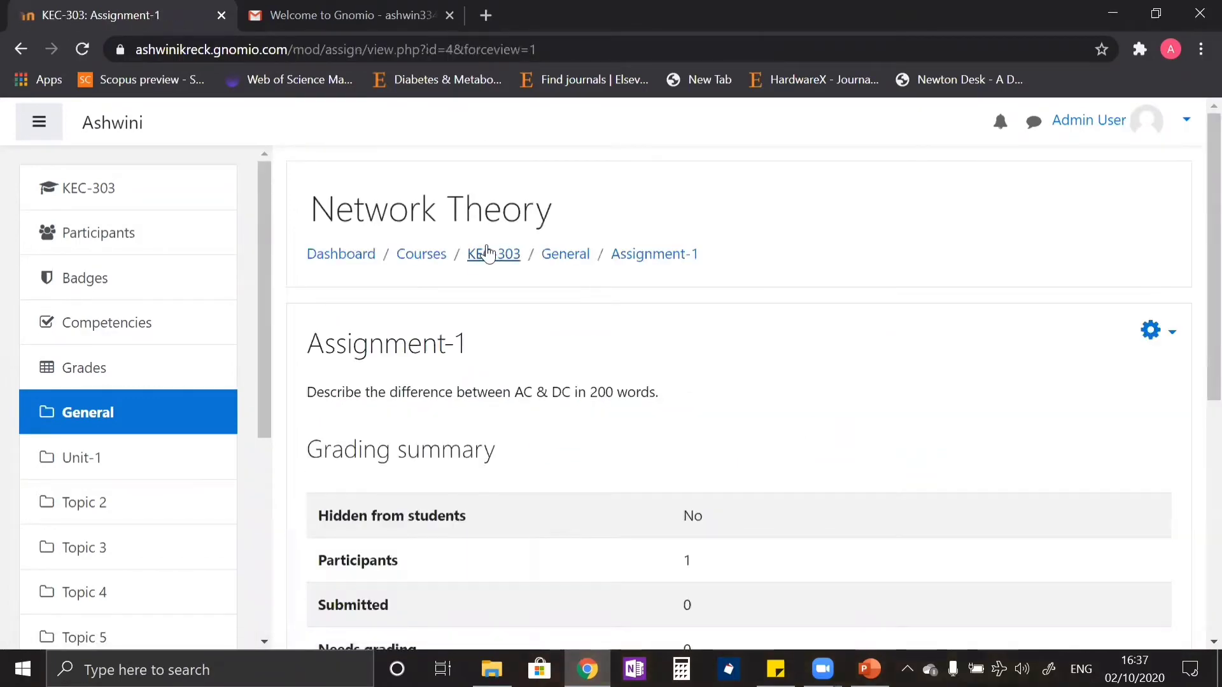
{"action": "left_click", "coordinate": [489, 254]}
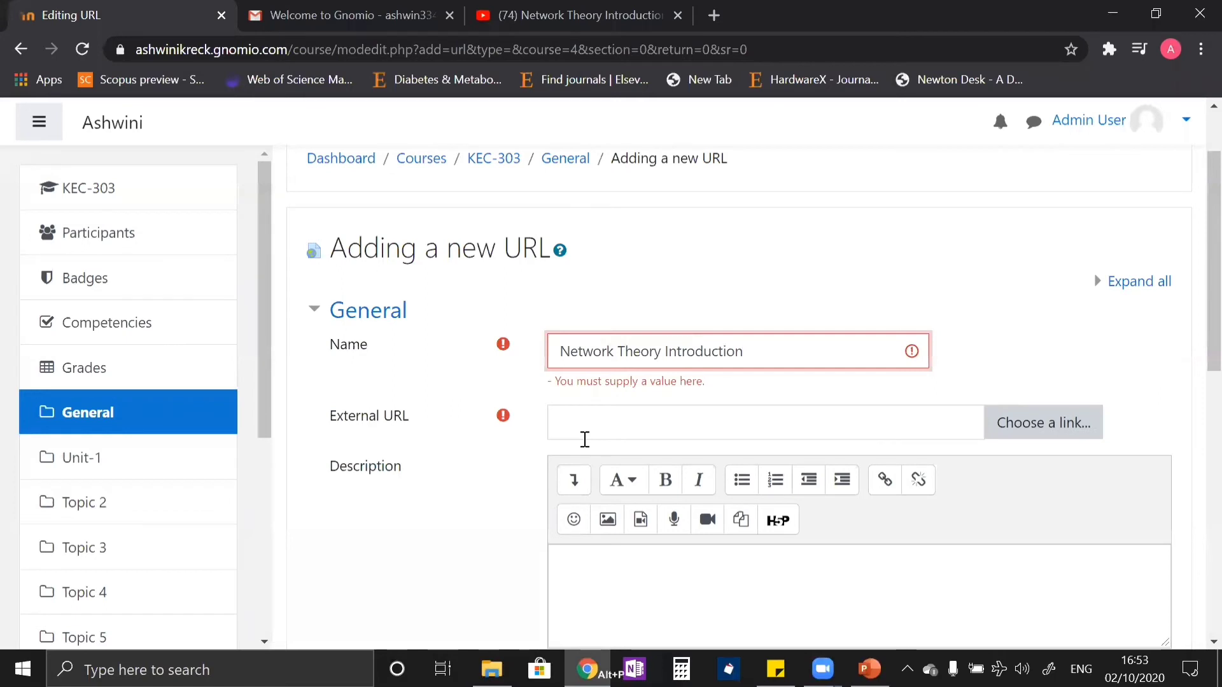
{"action": "left_click", "coordinate": [652, 423]}
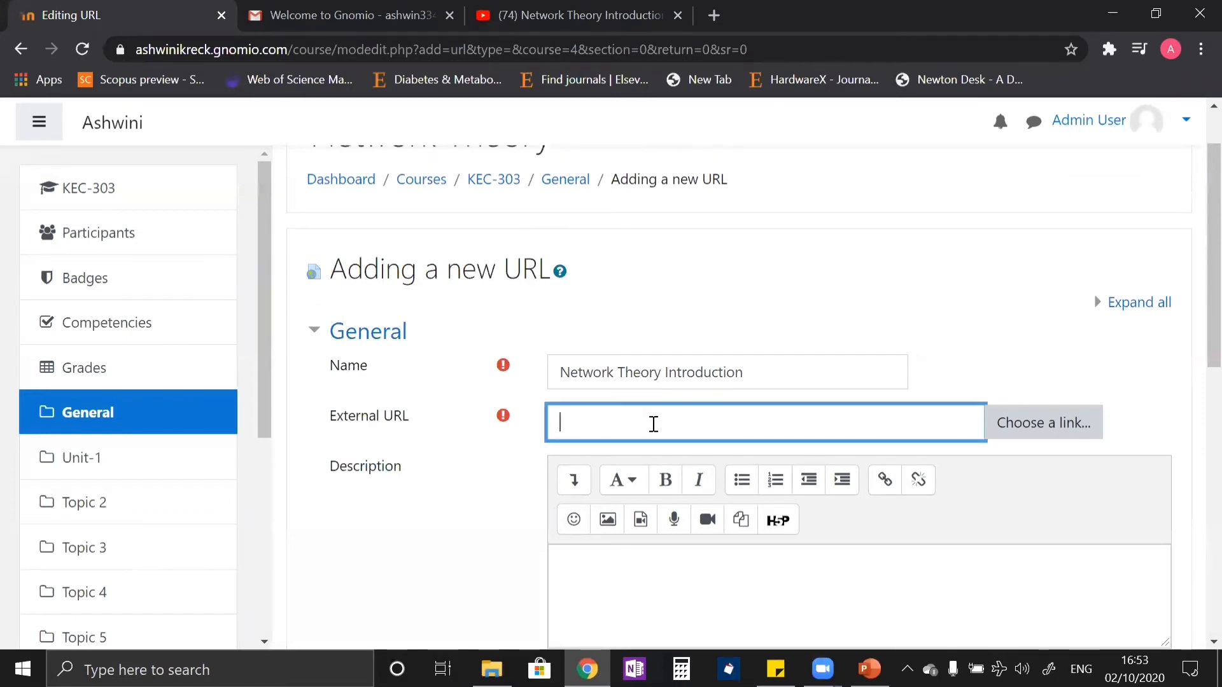
{"action": "right_click", "coordinate": [652, 423]}
{"action": "left_click", "coordinate": [705, 272]}
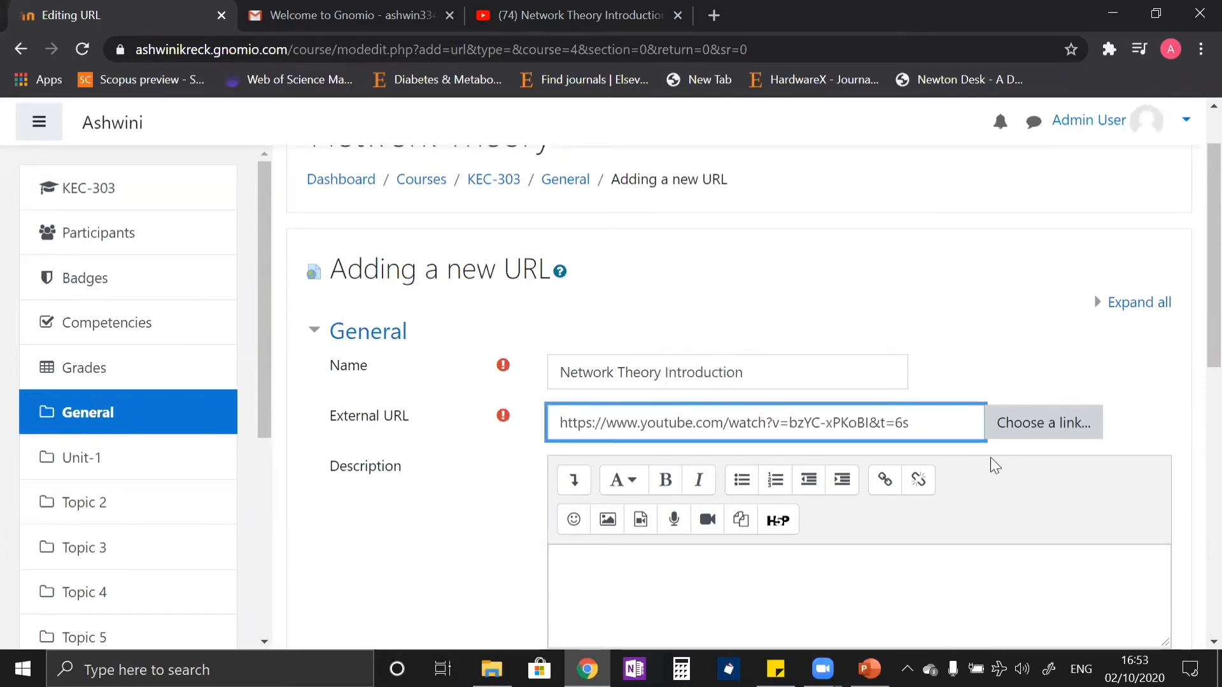
{"action": "scroll", "coordinate": [701, 583], "scroll_direction": "down", "scroll_amount": 8}
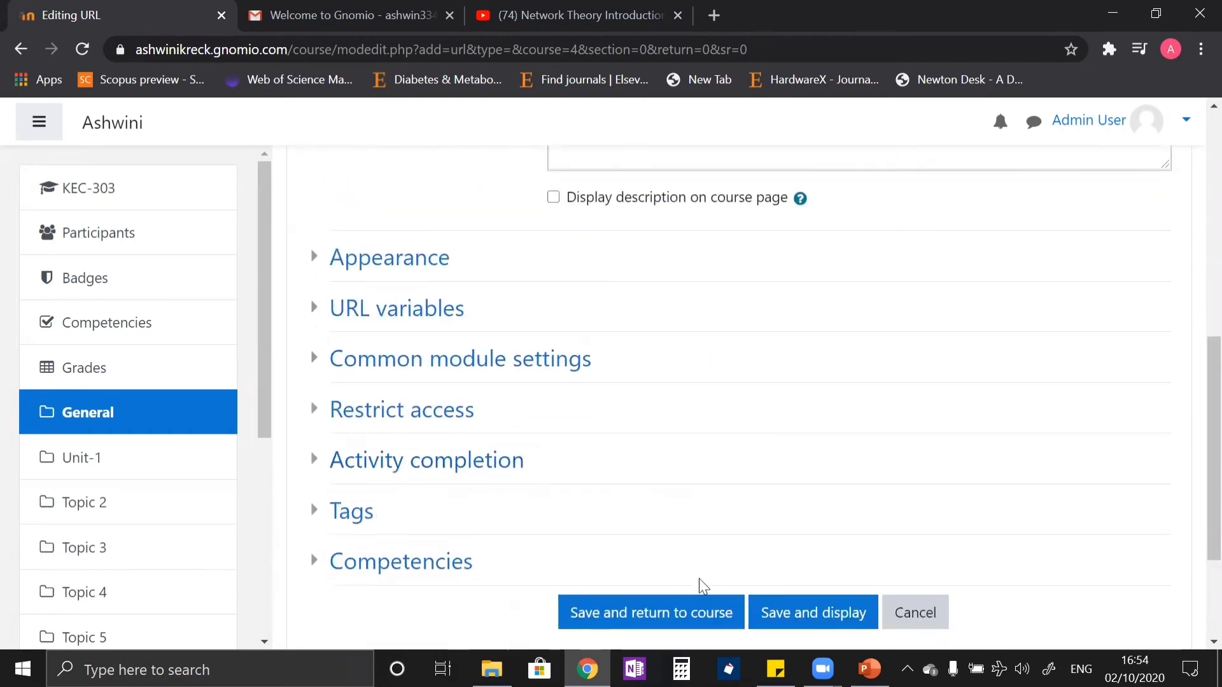
{"action": "left_click", "coordinate": [824, 517]}
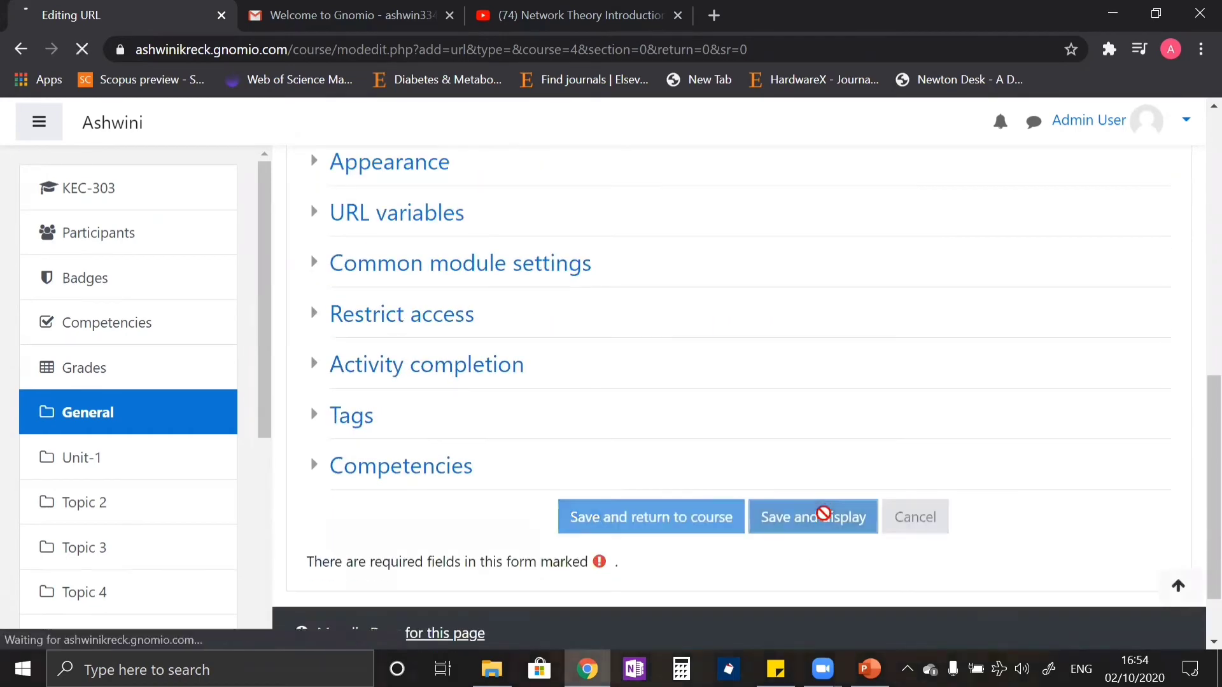
{"action": "left_click", "coordinate": [494, 258]}
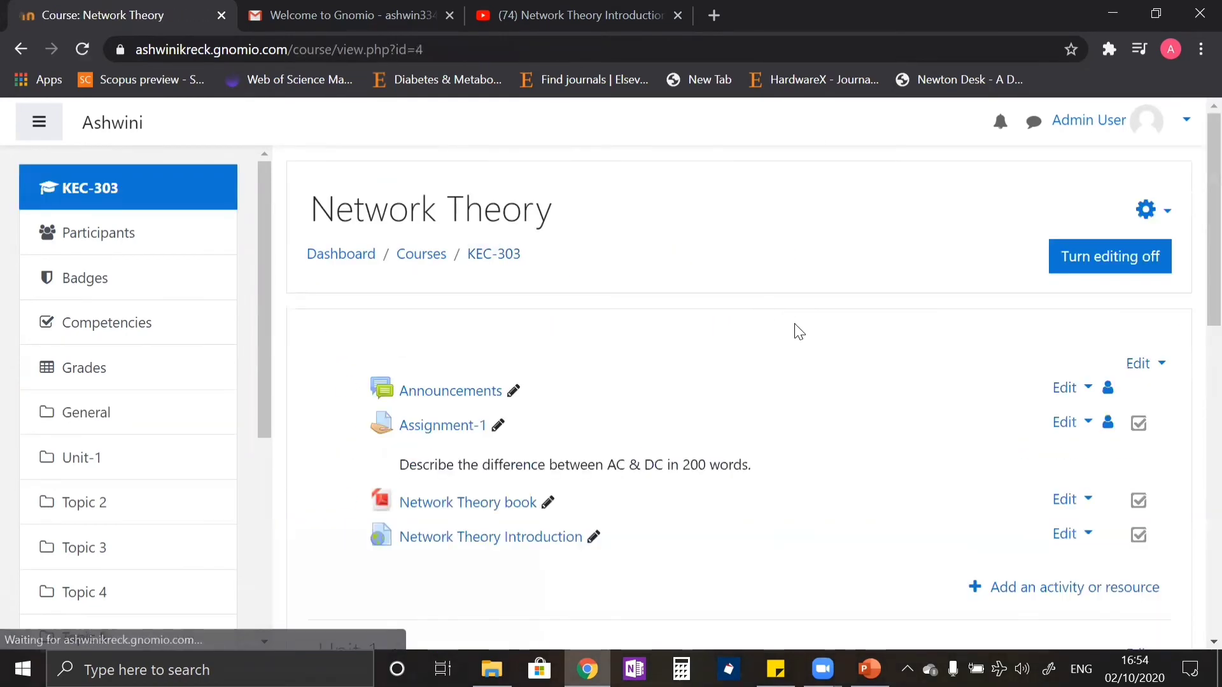
Test the Network Theory Introduction link by opening its YouTube video and return to the course page.
{"action": "scroll", "coordinate": [799, 331], "scroll_direction": "down", "scroll_amount": 3}
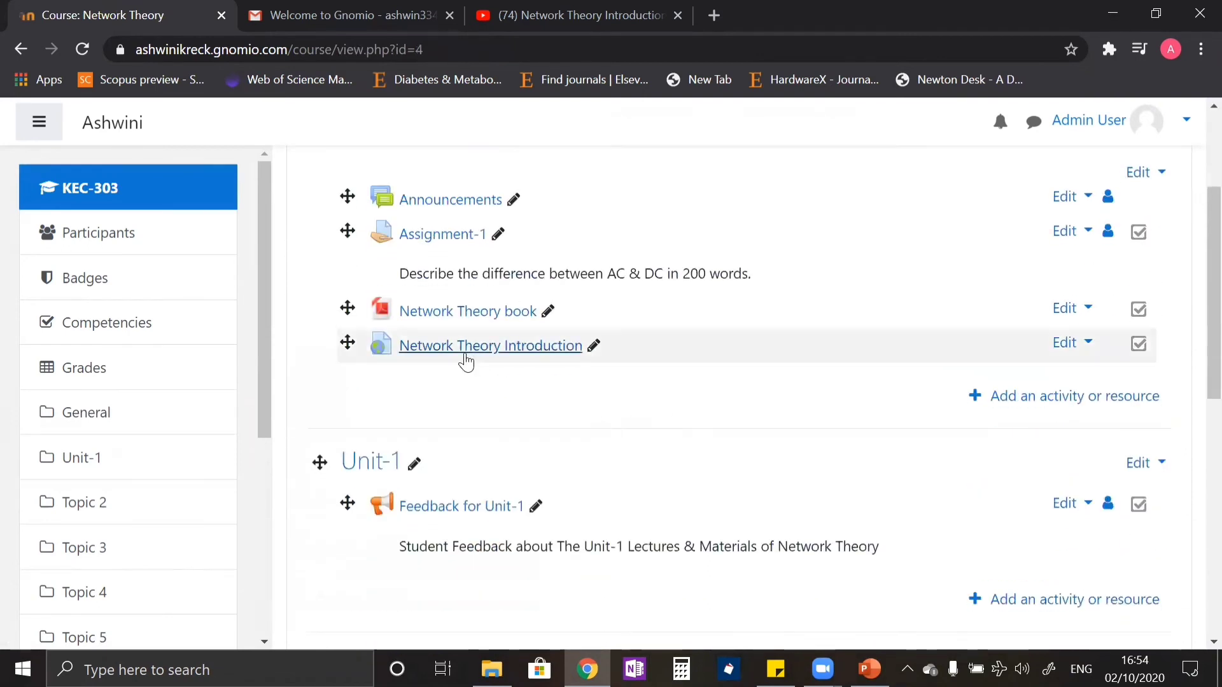
{"action": "left_click", "coordinate": [519, 358]}
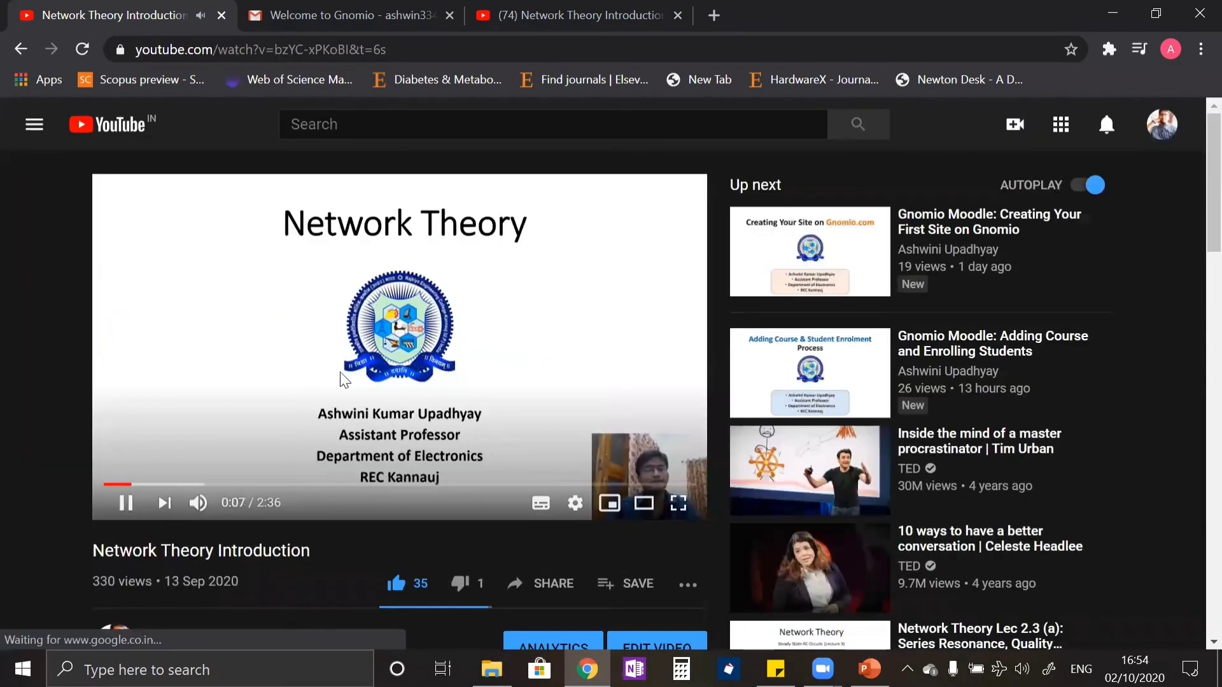
{"action": "key", "text": "alt+Left"}
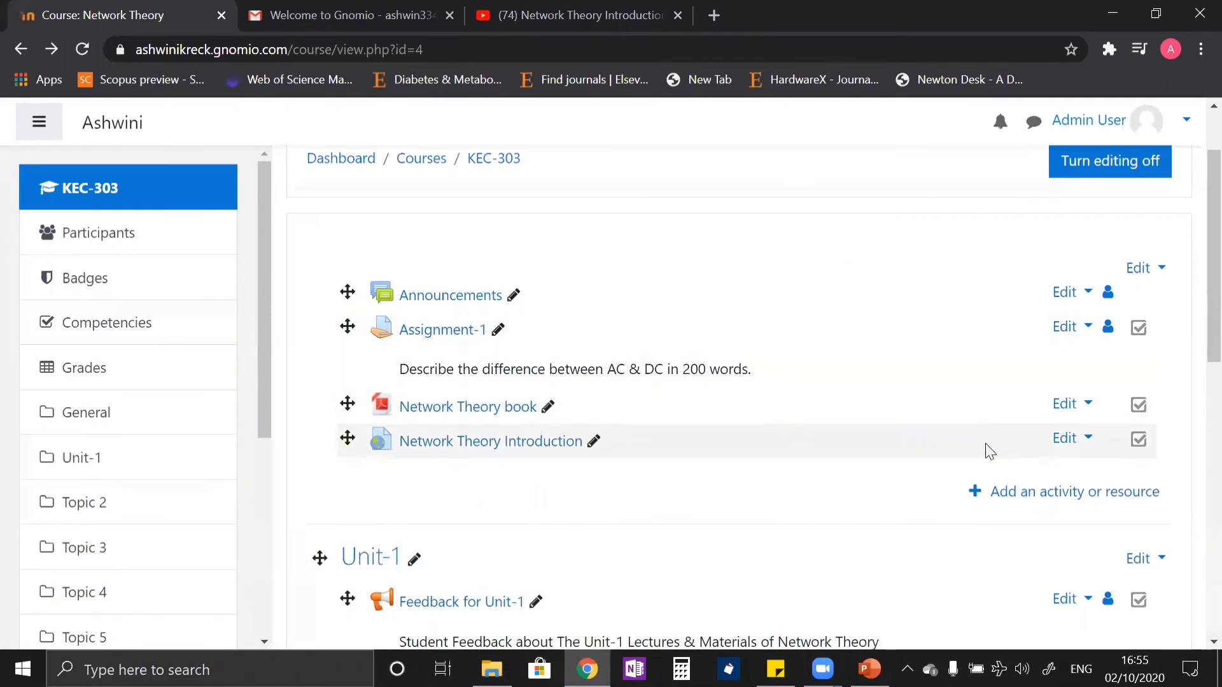
Start adding a new Label resource to the General section of the Network Theory course.
{"action": "left_click", "coordinate": [1014, 503]}
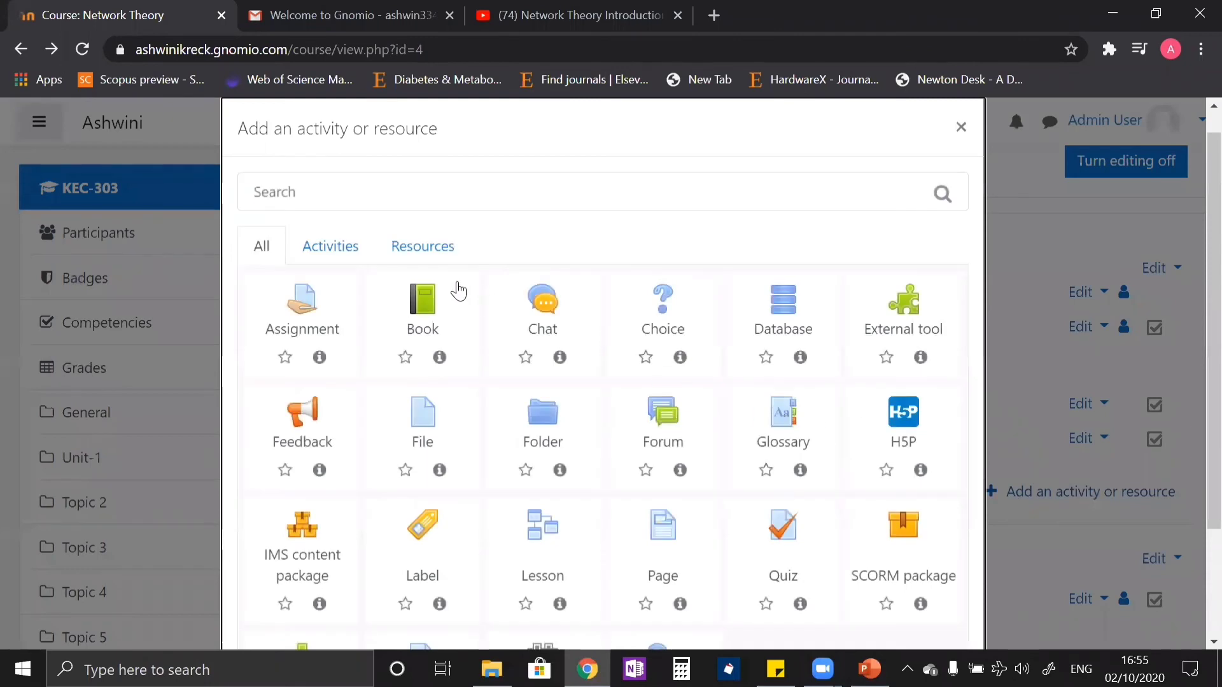
{"action": "left_click", "coordinate": [420, 251]}
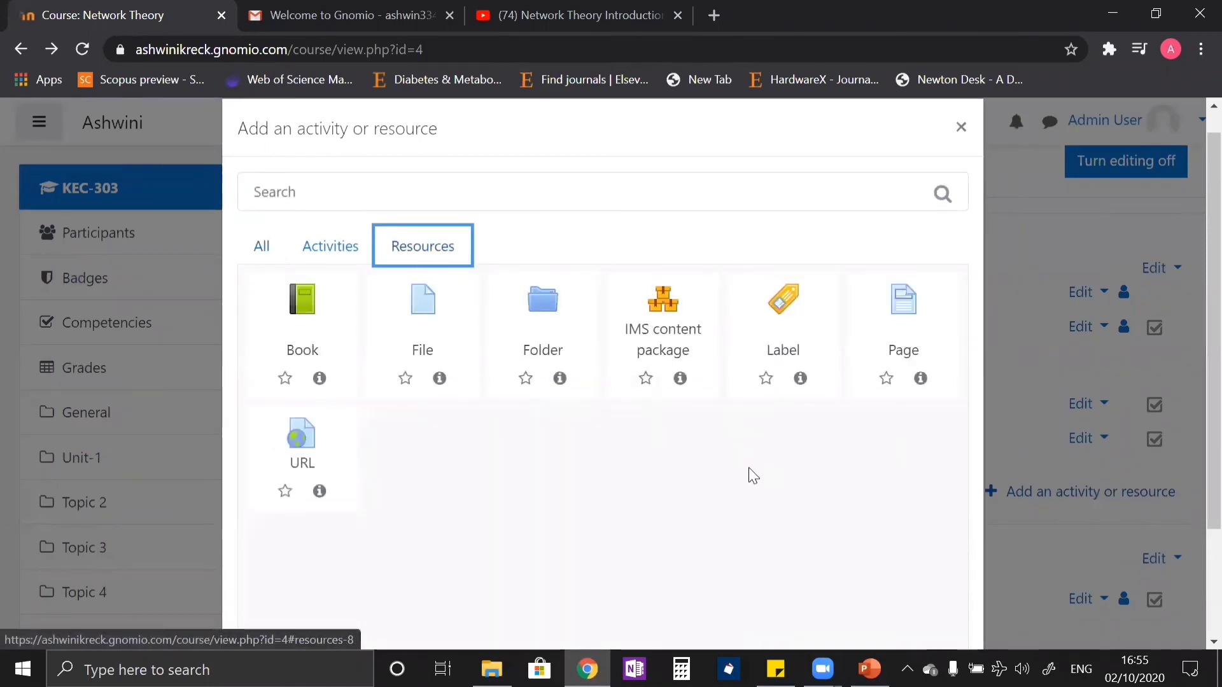
{"action": "left_click", "coordinate": [776, 312]}
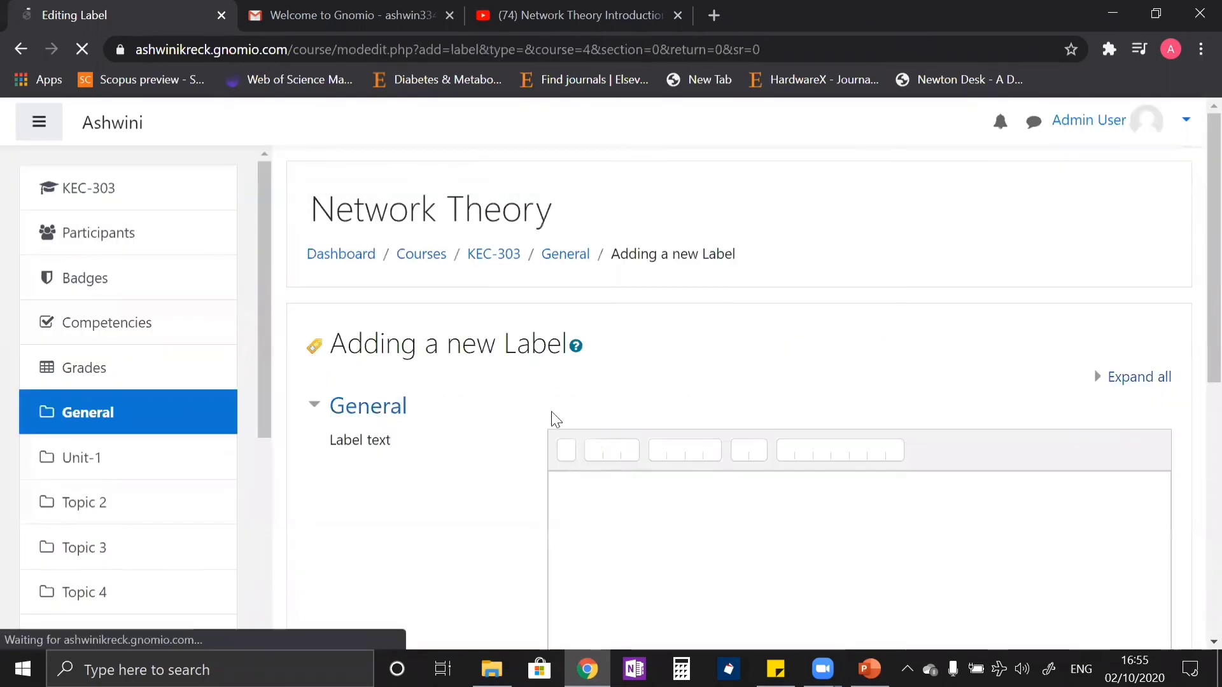
{"action": "scroll", "coordinate": [494, 417], "scroll_direction": "down", "scroll_amount": 2}
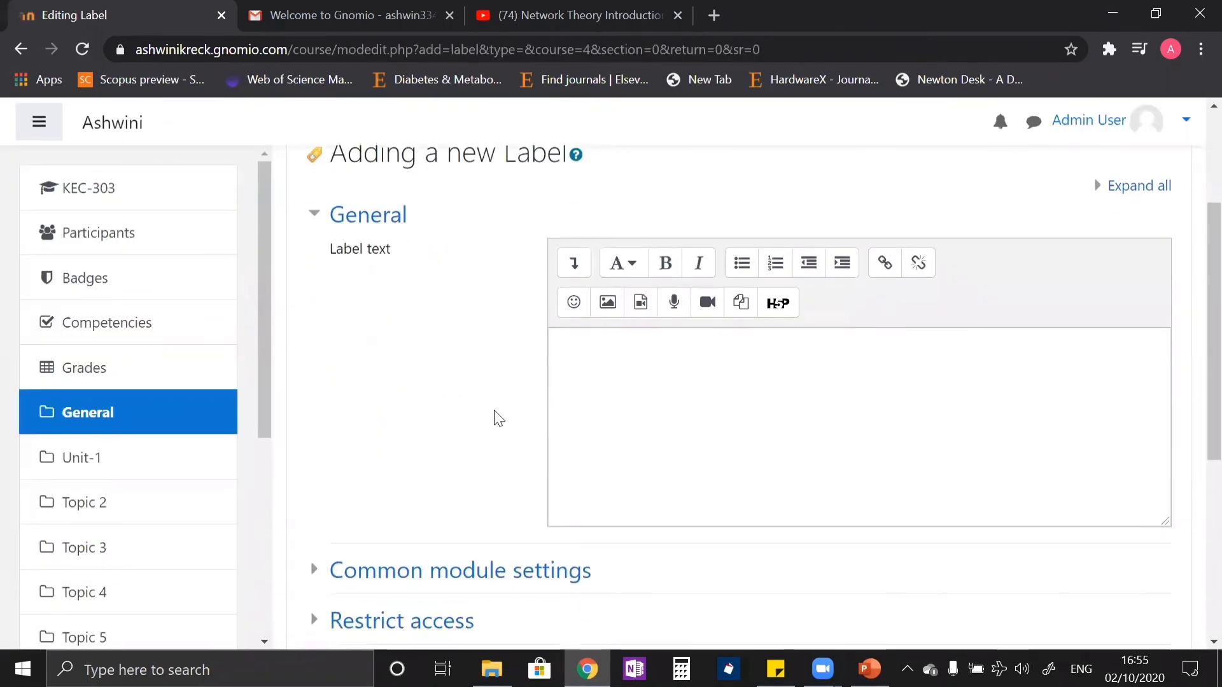
Copy the embed code of the Network Theory Introduction video from its YouTube page.
{"action": "left_click", "coordinate": [549, 18]}
{"action": "scroll", "coordinate": [531, 422], "scroll_direction": "down", "scroll_amount": 1}
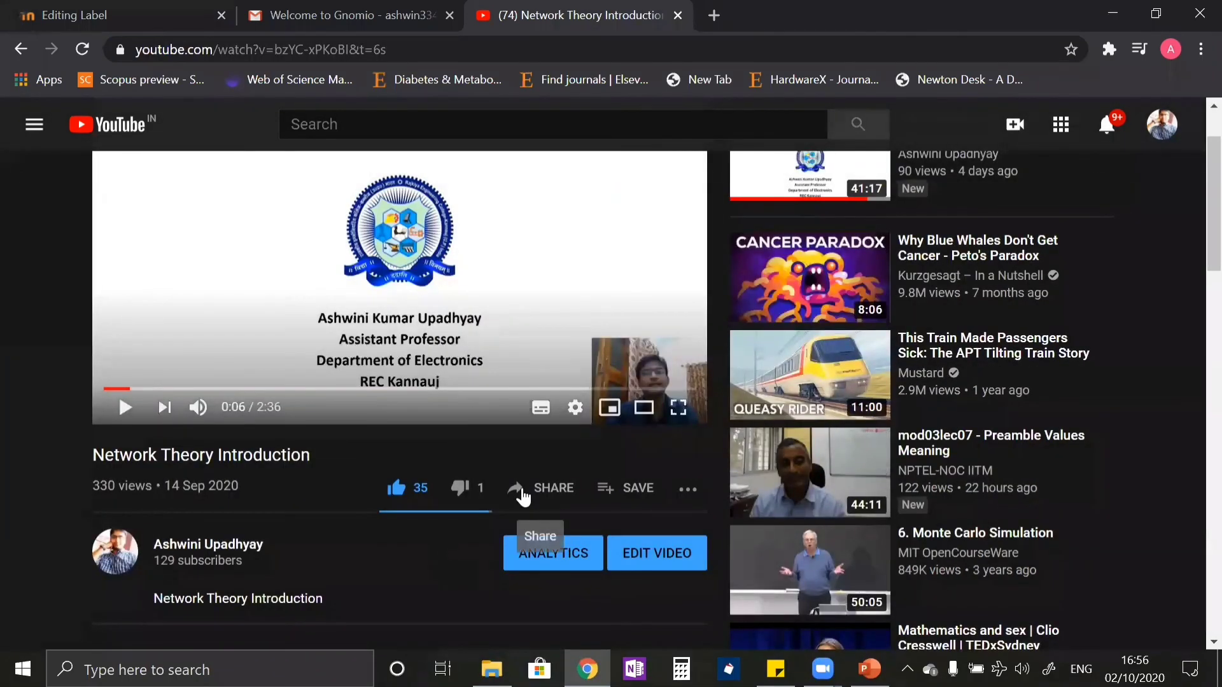
{"action": "left_click", "coordinate": [522, 487]}
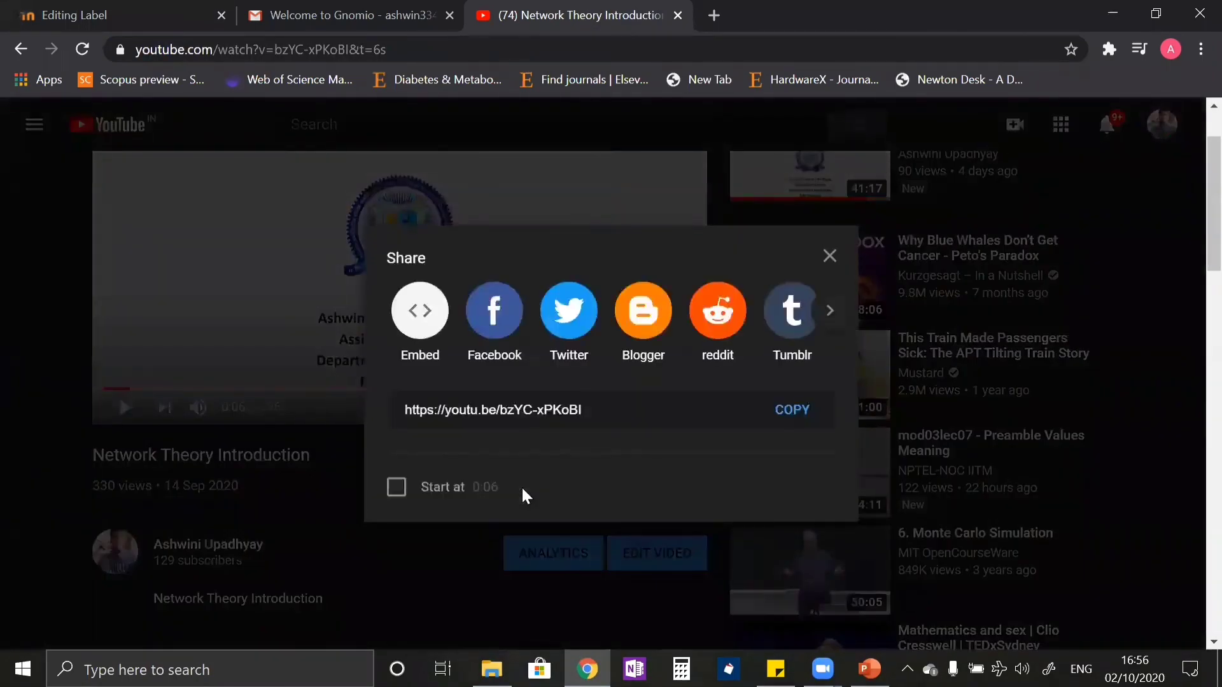
{"action": "left_click", "coordinate": [426, 307]}
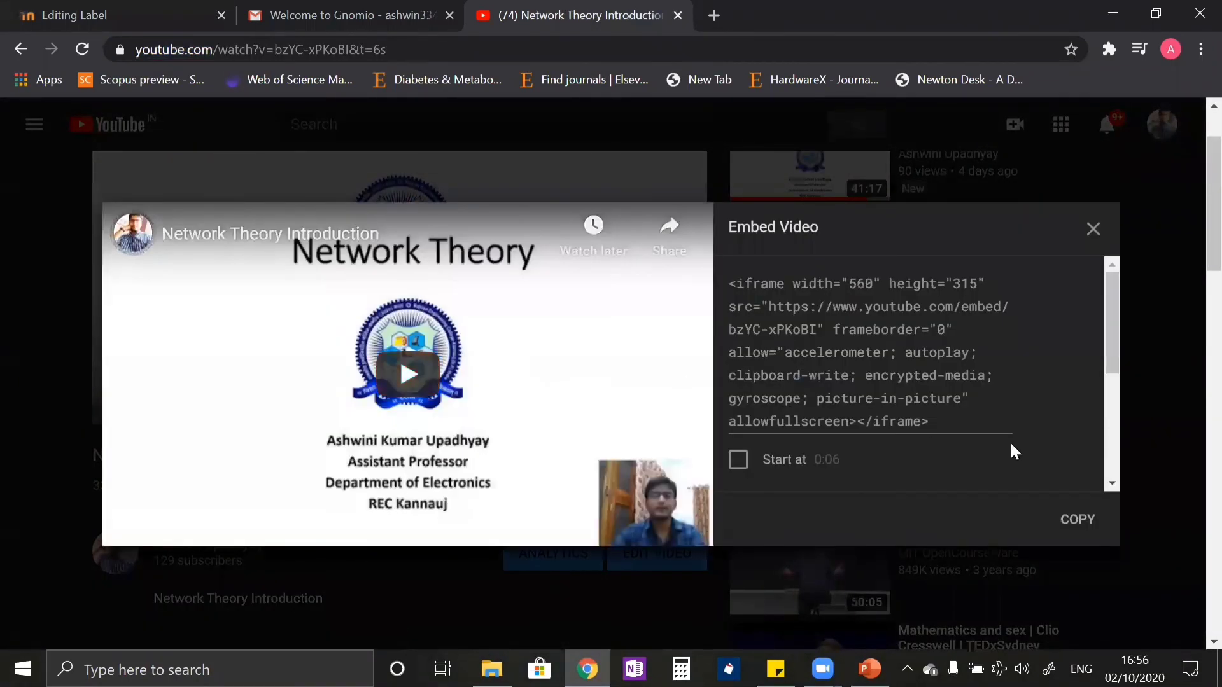
{"action": "left_click", "coordinate": [1070, 522]}
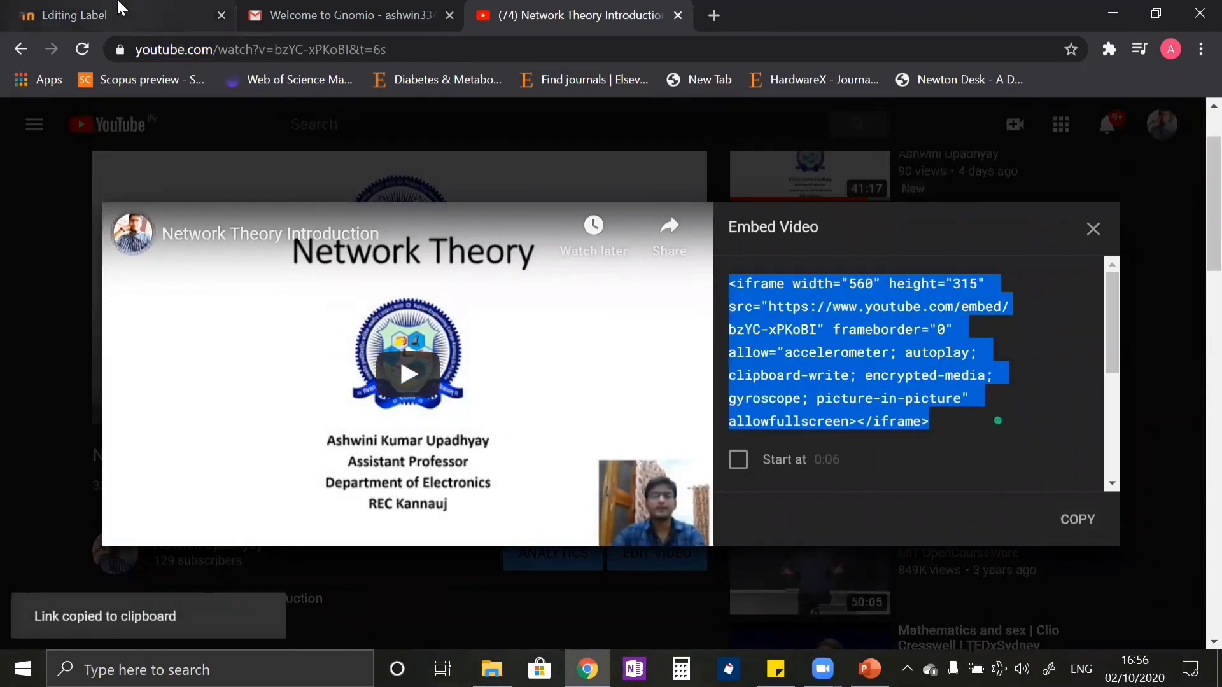
Paste the copied iframe embed code into the label text's HTML source, save the label, and check the embedded video on the course page.
{"action": "left_click", "coordinate": [116, 11]}
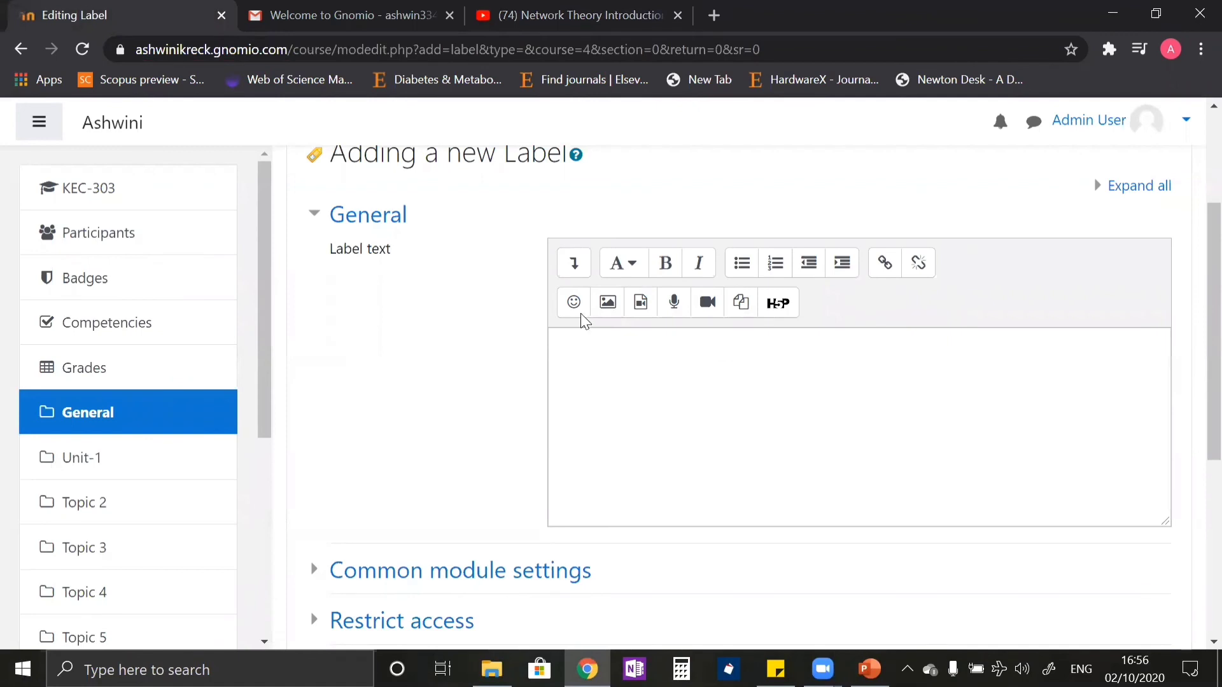
{"action": "left_click", "coordinate": [570, 262]}
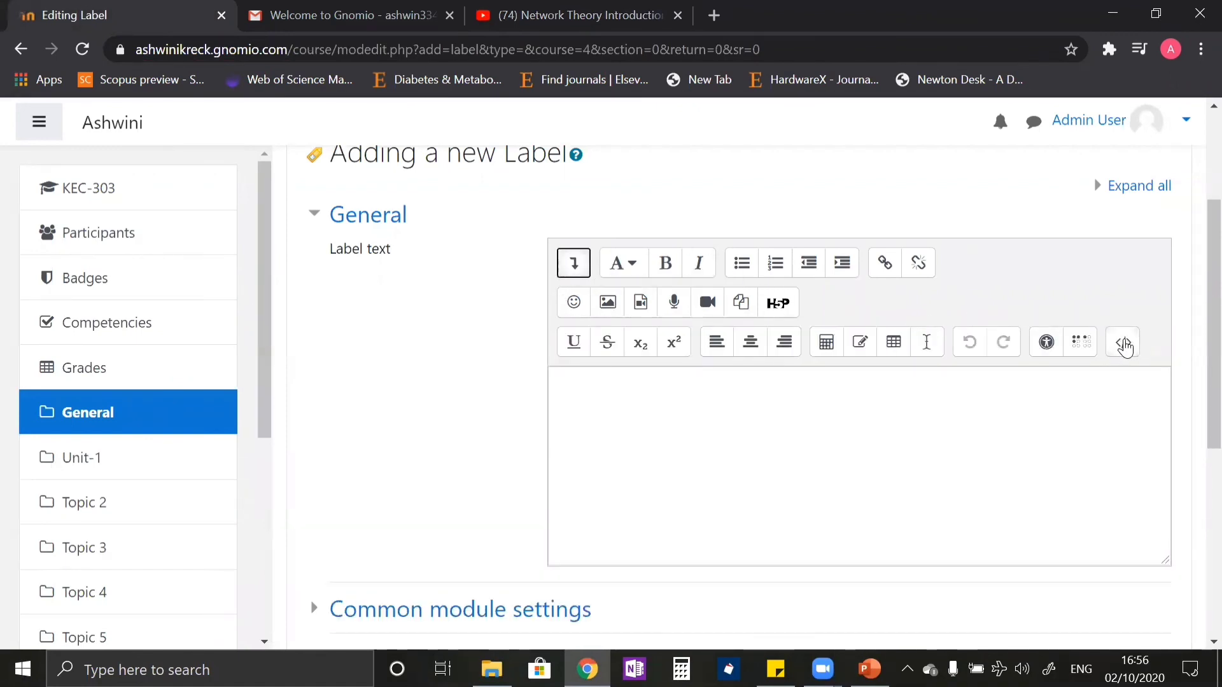
{"action": "left_click", "coordinate": [1124, 344]}
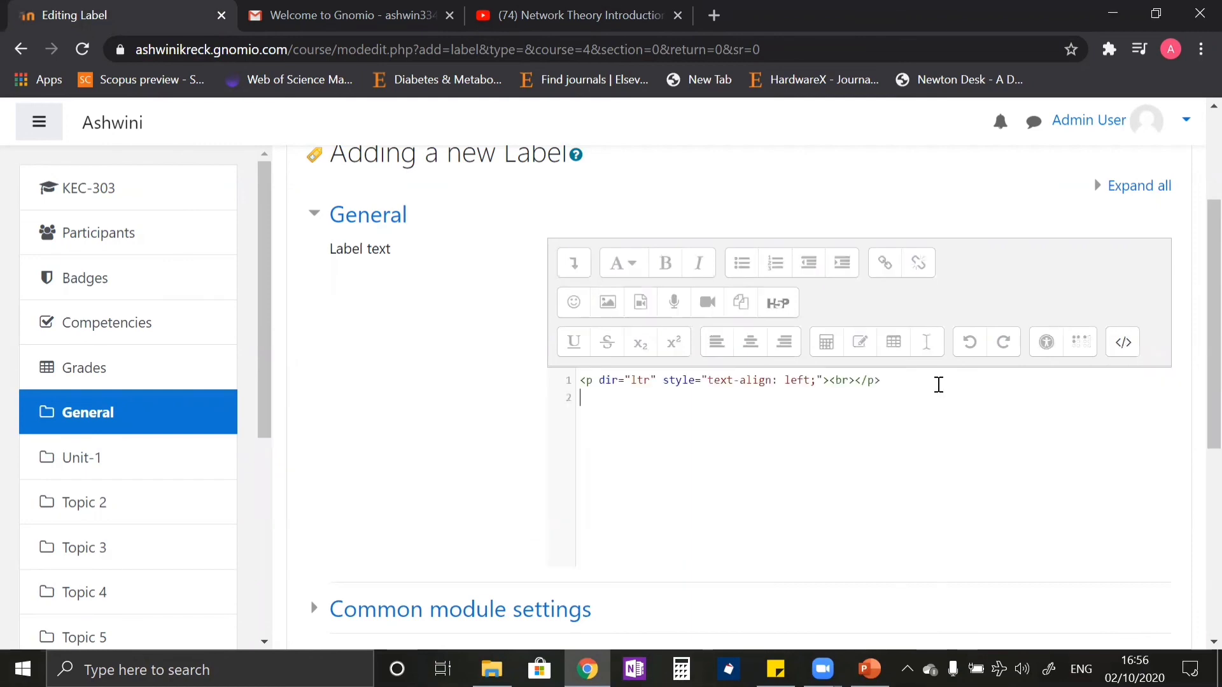
{"action": "key", "text": "ctrl+v"}
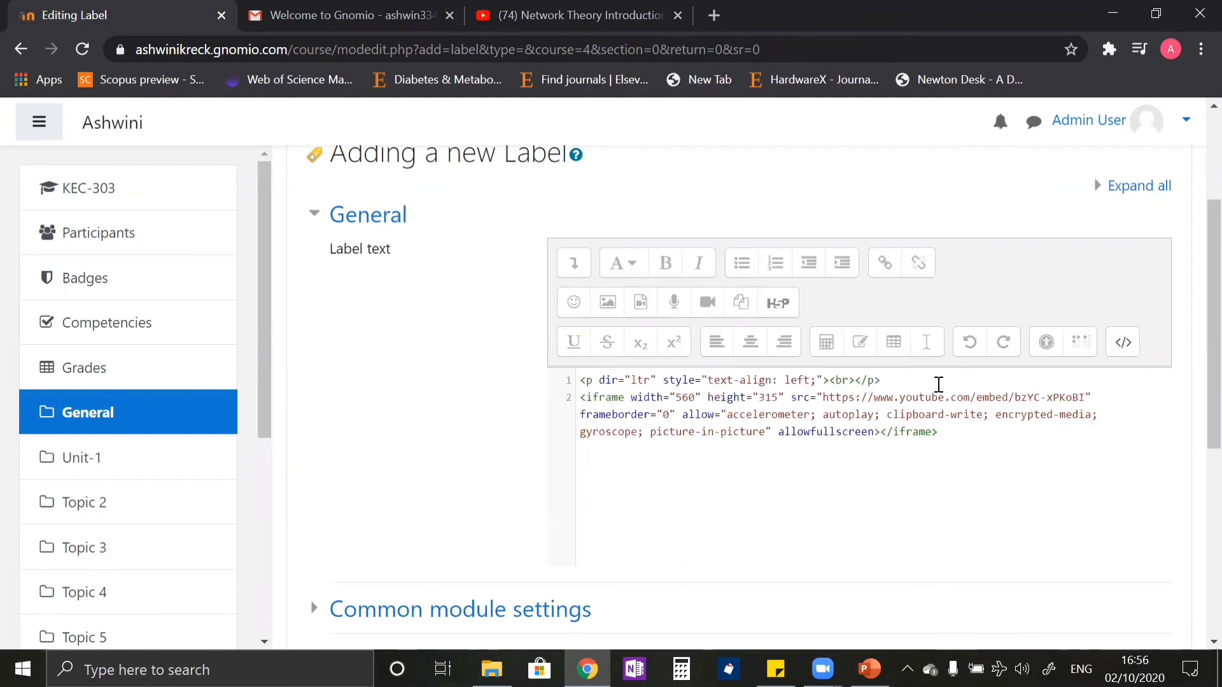
{"action": "scroll", "coordinate": [923, 389], "scroll_direction": "down", "scroll_amount": 6}
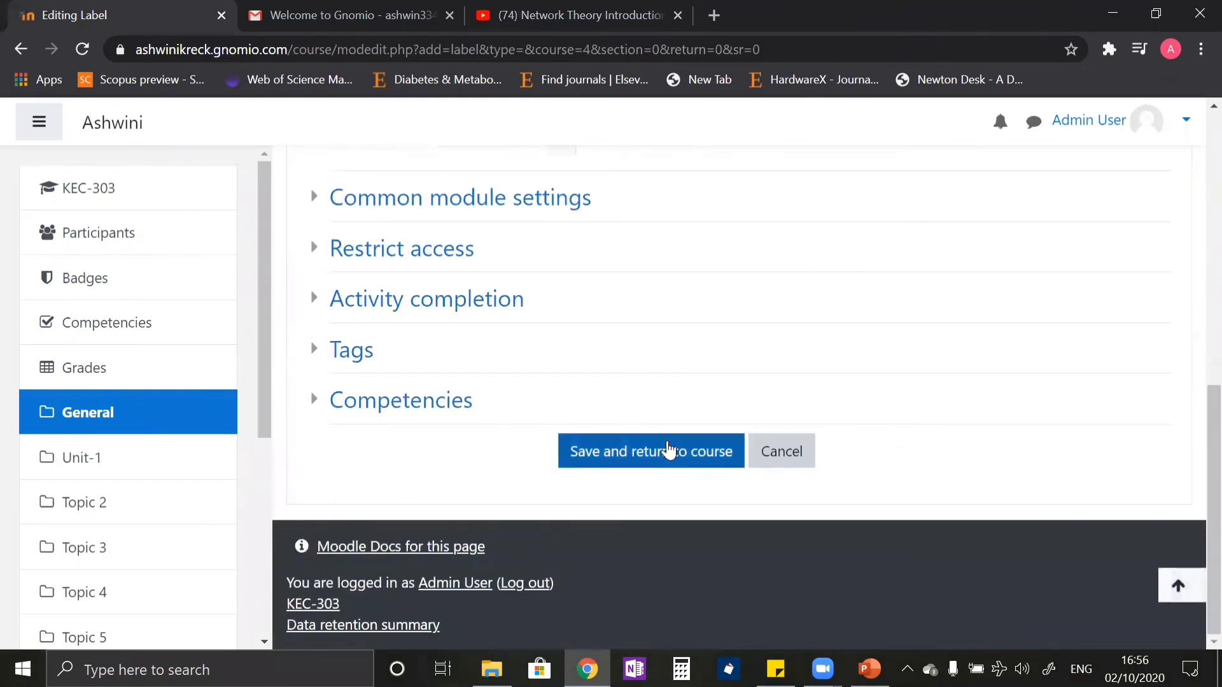
{"action": "left_click", "coordinate": [670, 455]}
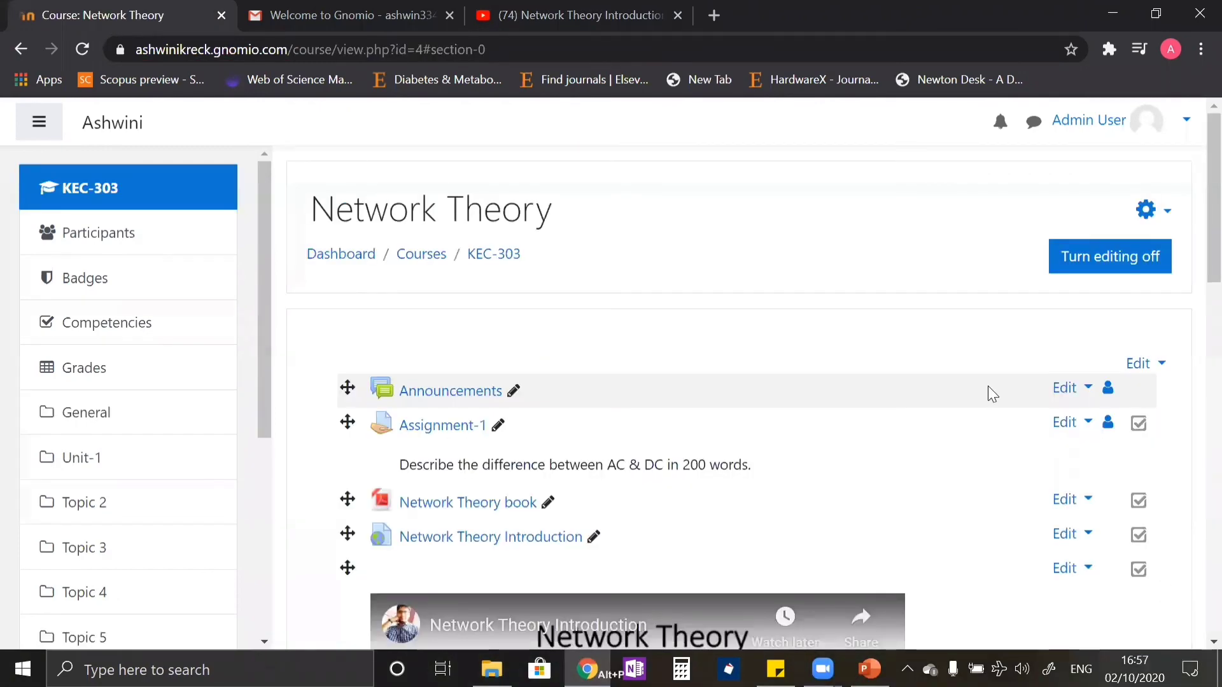
{"action": "scroll", "coordinate": [969, 485], "scroll_direction": "down", "scroll_amount": 5}
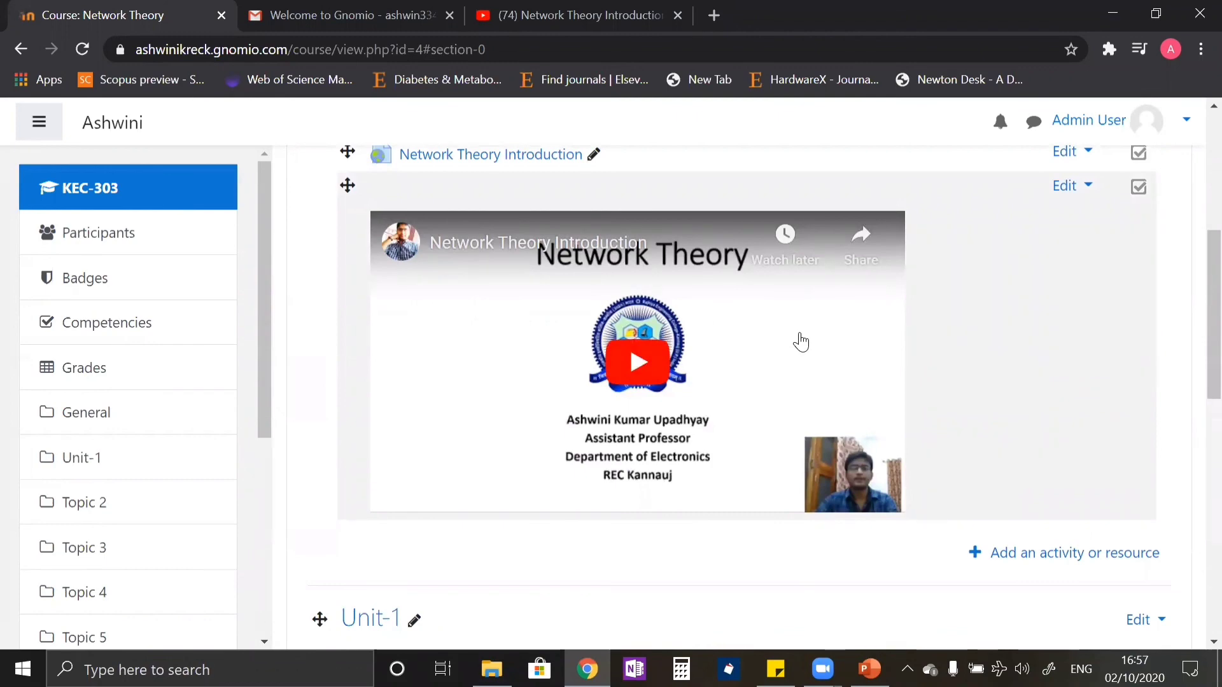
Start adding a new Quiz activity to Unit-1 and look through the sections of its settings form.
{"action": "scroll", "coordinate": [801, 343], "scroll_direction": "down", "scroll_amount": 4}
{"action": "left_click", "coordinate": [1086, 474]}
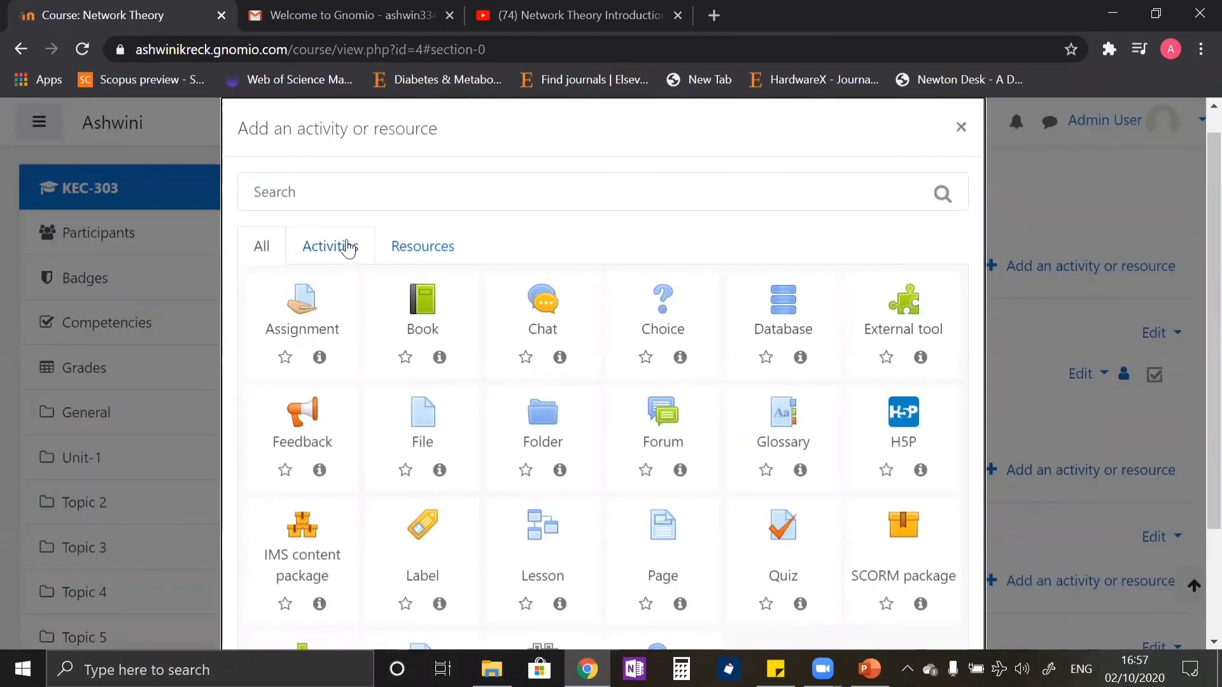
{"action": "left_click", "coordinate": [343, 248]}
{"action": "scroll", "coordinate": [801, 471], "scroll_direction": "down", "scroll_amount": 1}
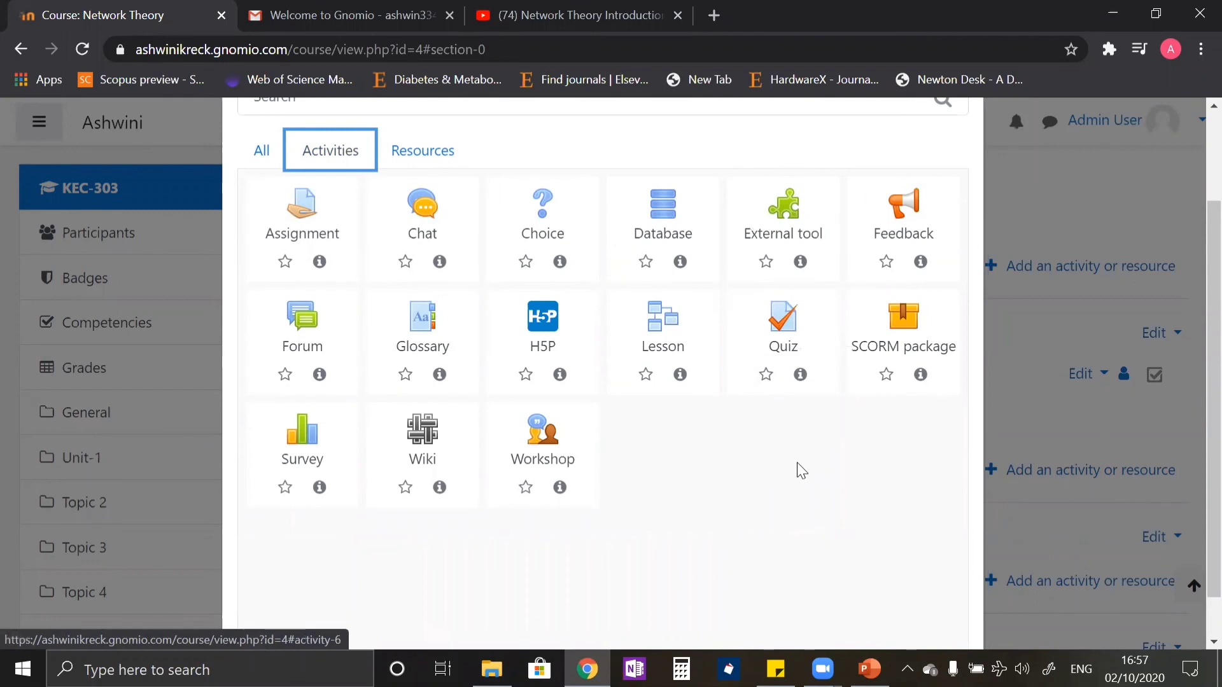
{"action": "left_click", "coordinate": [784, 331]}
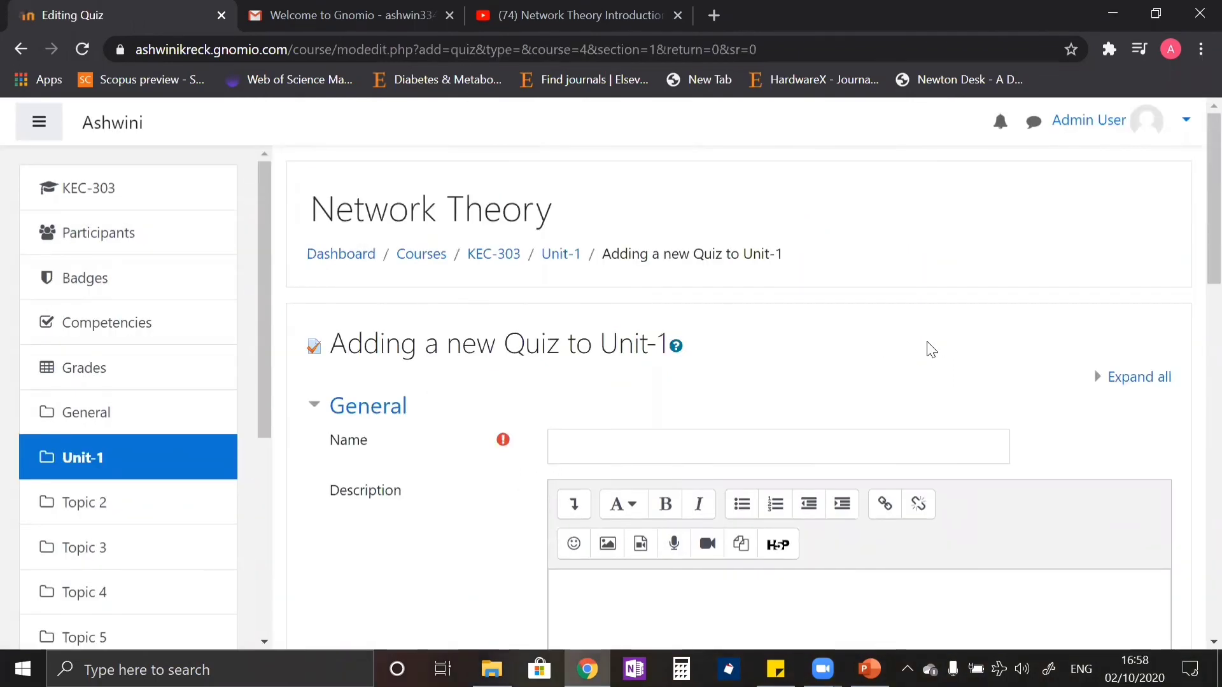
{"action": "scroll", "coordinate": [931, 349], "scroll_direction": "down", "scroll_amount": 4}
{"action": "scroll", "coordinate": [931, 349], "scroll_direction": "down", "scroll_amount": 7}
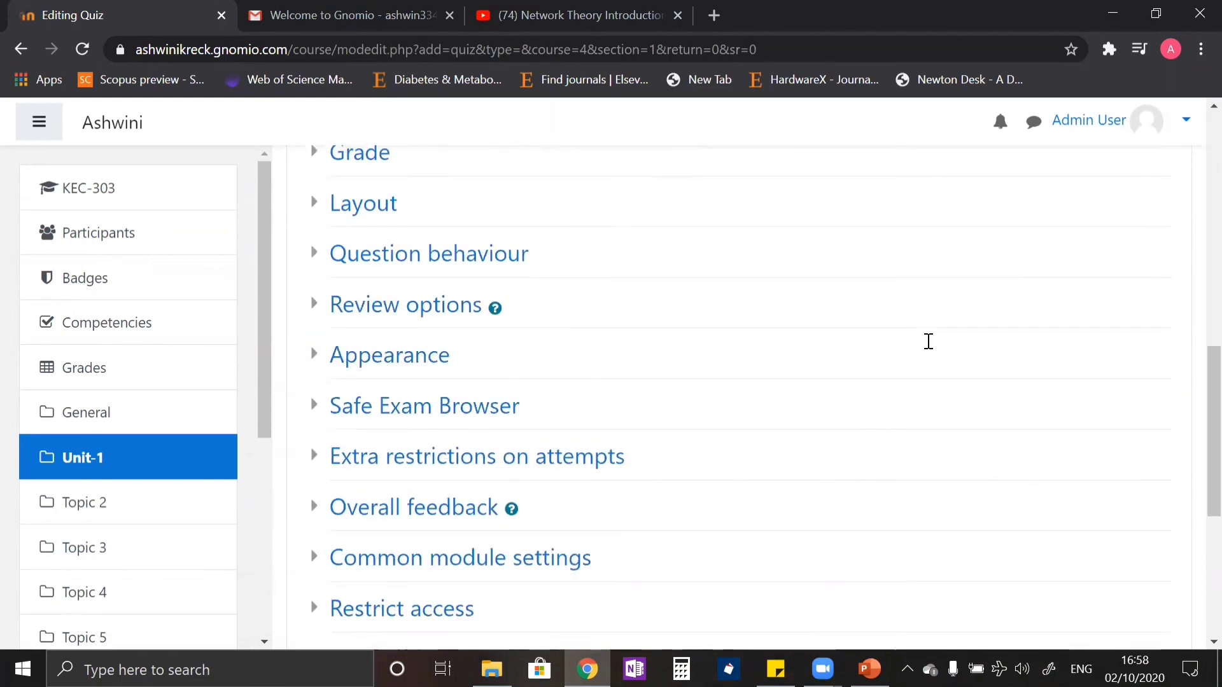
{"action": "scroll", "coordinate": [931, 349], "scroll_direction": "up", "scroll_amount": 10}
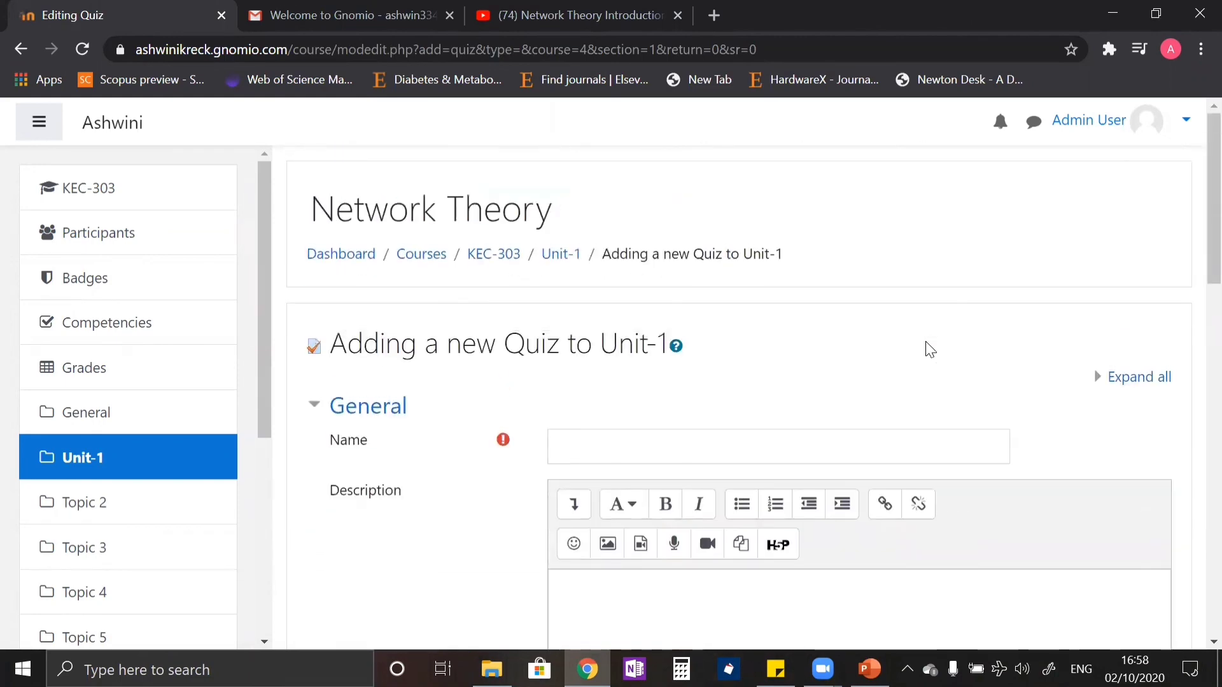